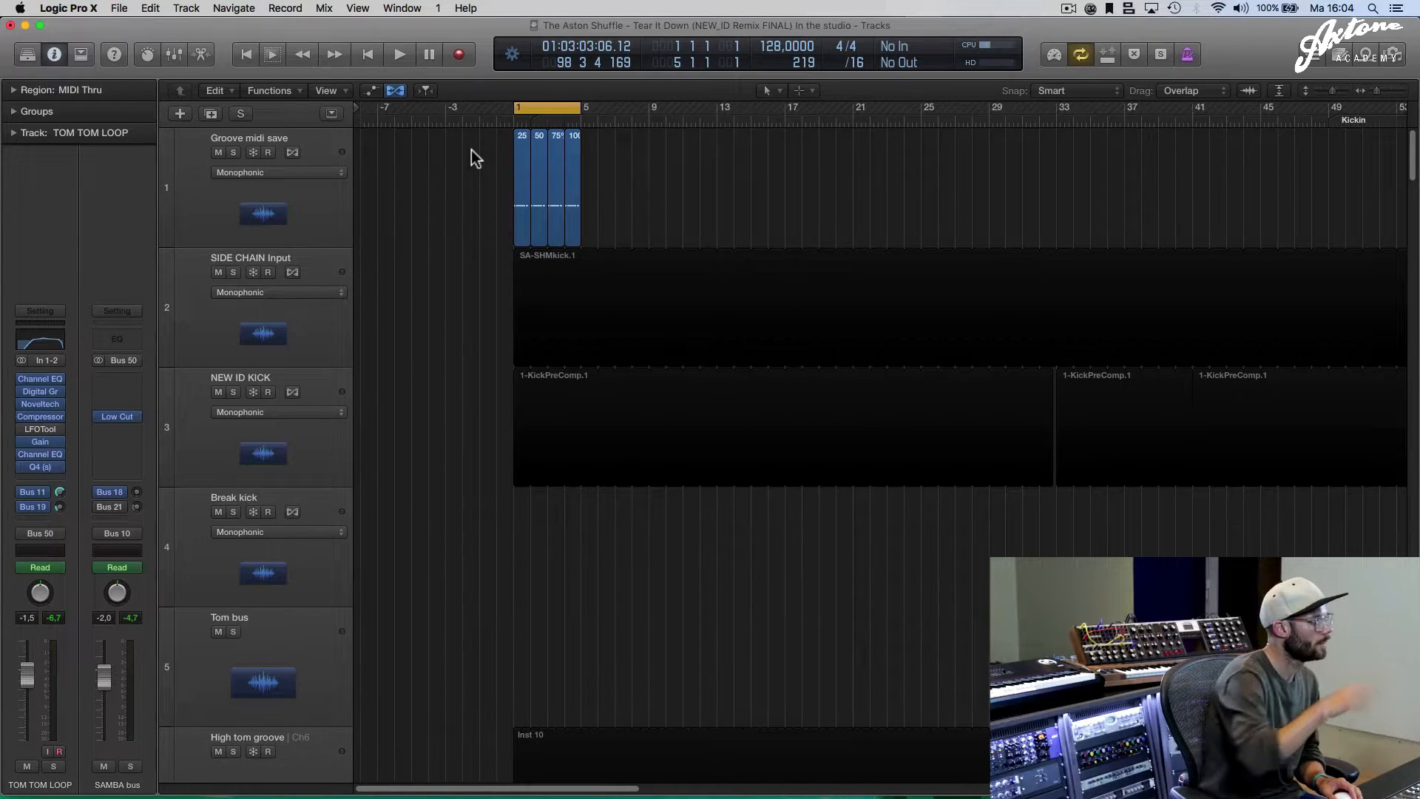
Open the 25 % groove region in the Piano Roll and inspect the timing of its C2 notes up close
{"action": "left_click_drag", "start_coordinate": [472, 150], "coordinate": [636, 162]}
{"action": "left_click", "coordinate": [636, 161]}
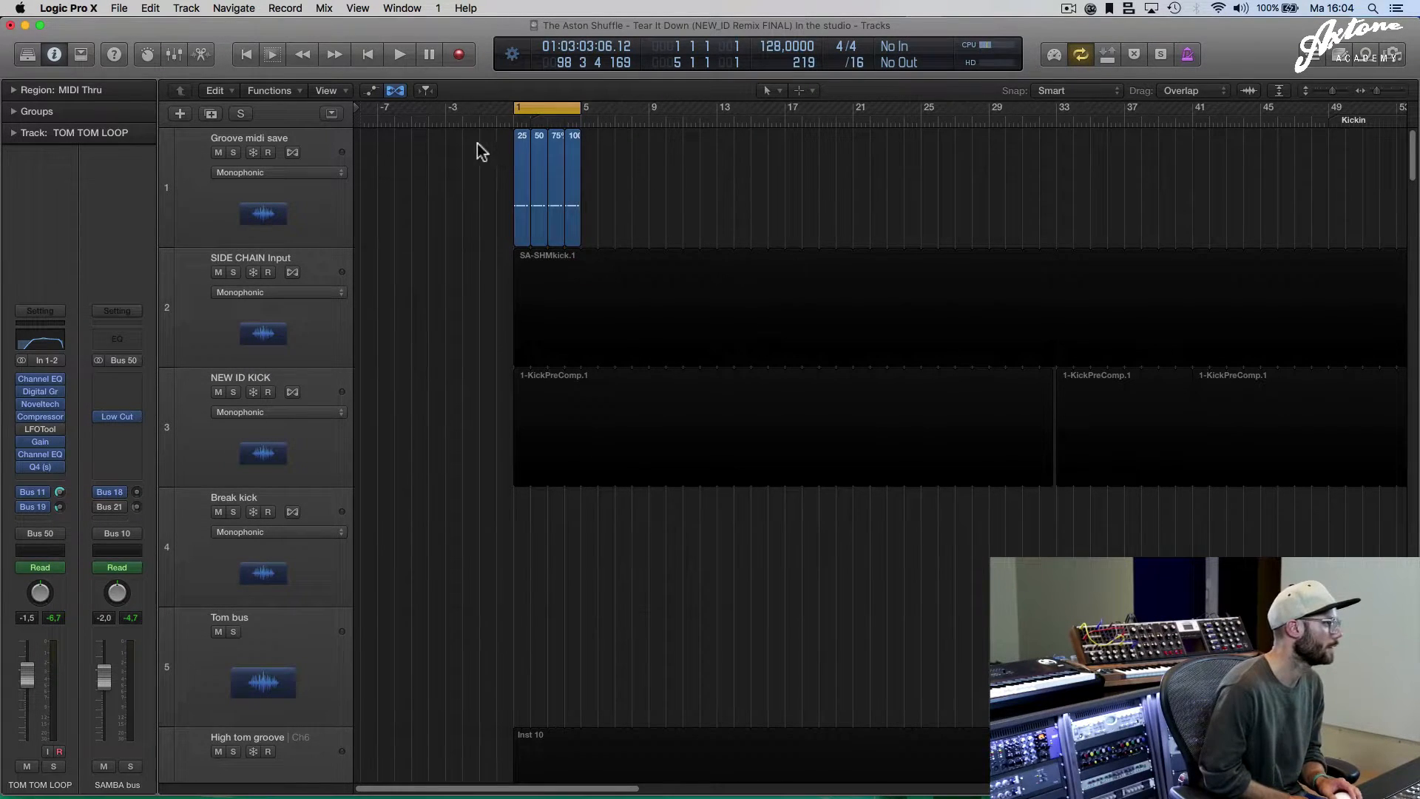
{"action": "double_click", "coordinate": [517, 148]}
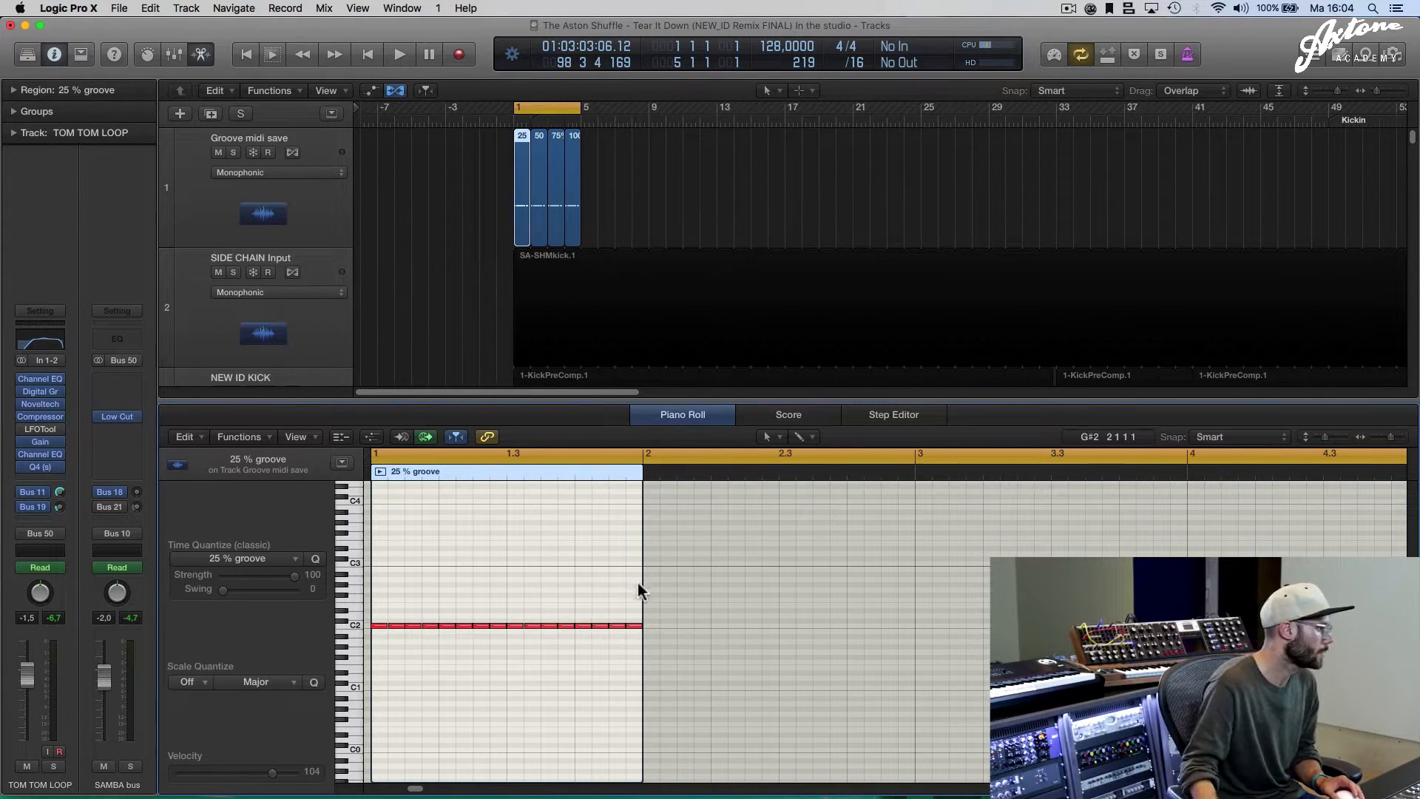
{"action": "left_click_drag", "start_coordinate": [766, 603], "coordinate": [667, 686]}
{"action": "key", "text": "z"}
{"action": "key", "text": "z"}
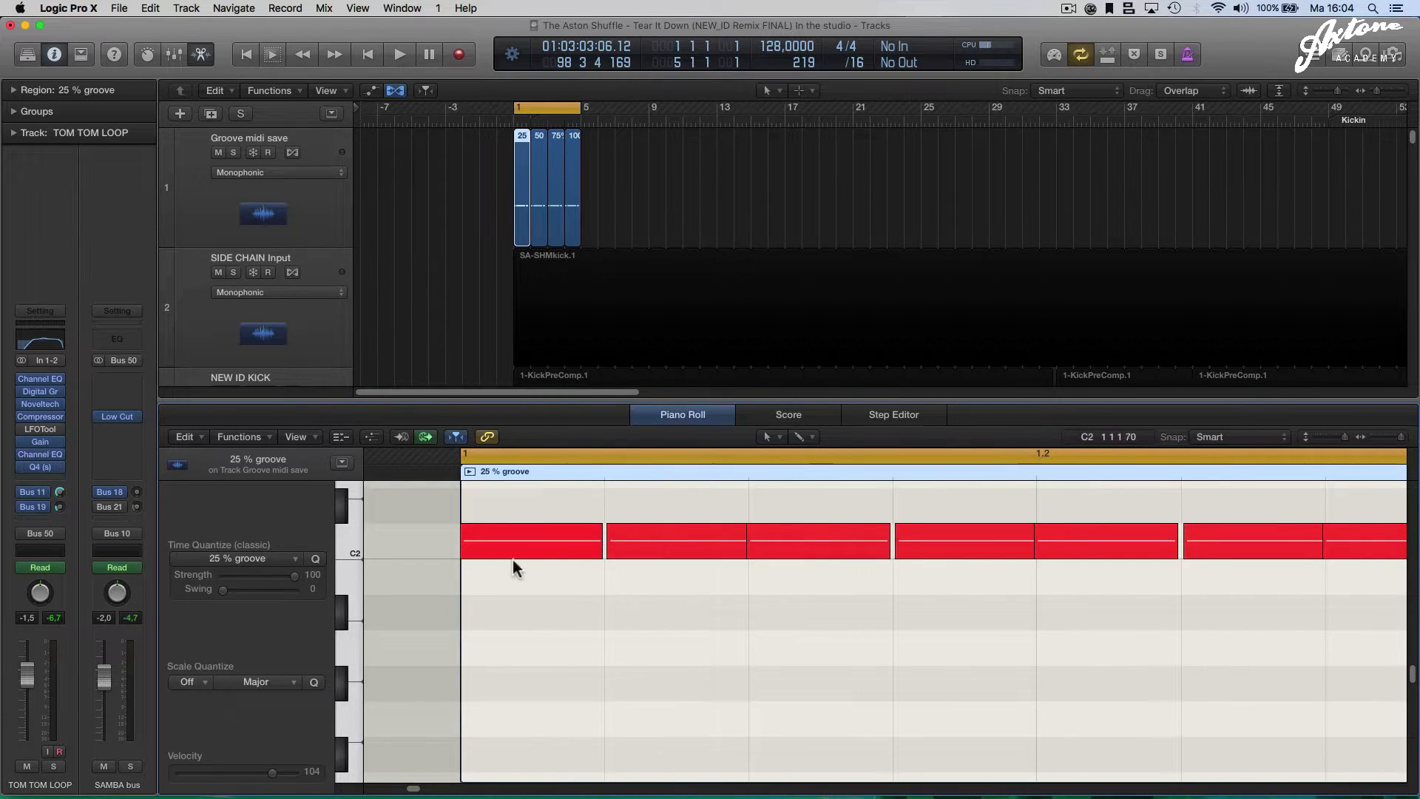
Compare the note timing of the 100% groove region with that of the 25 % groove region
{"action": "key", "text": "Delete"}
{"action": "key", "text": "super+z"}
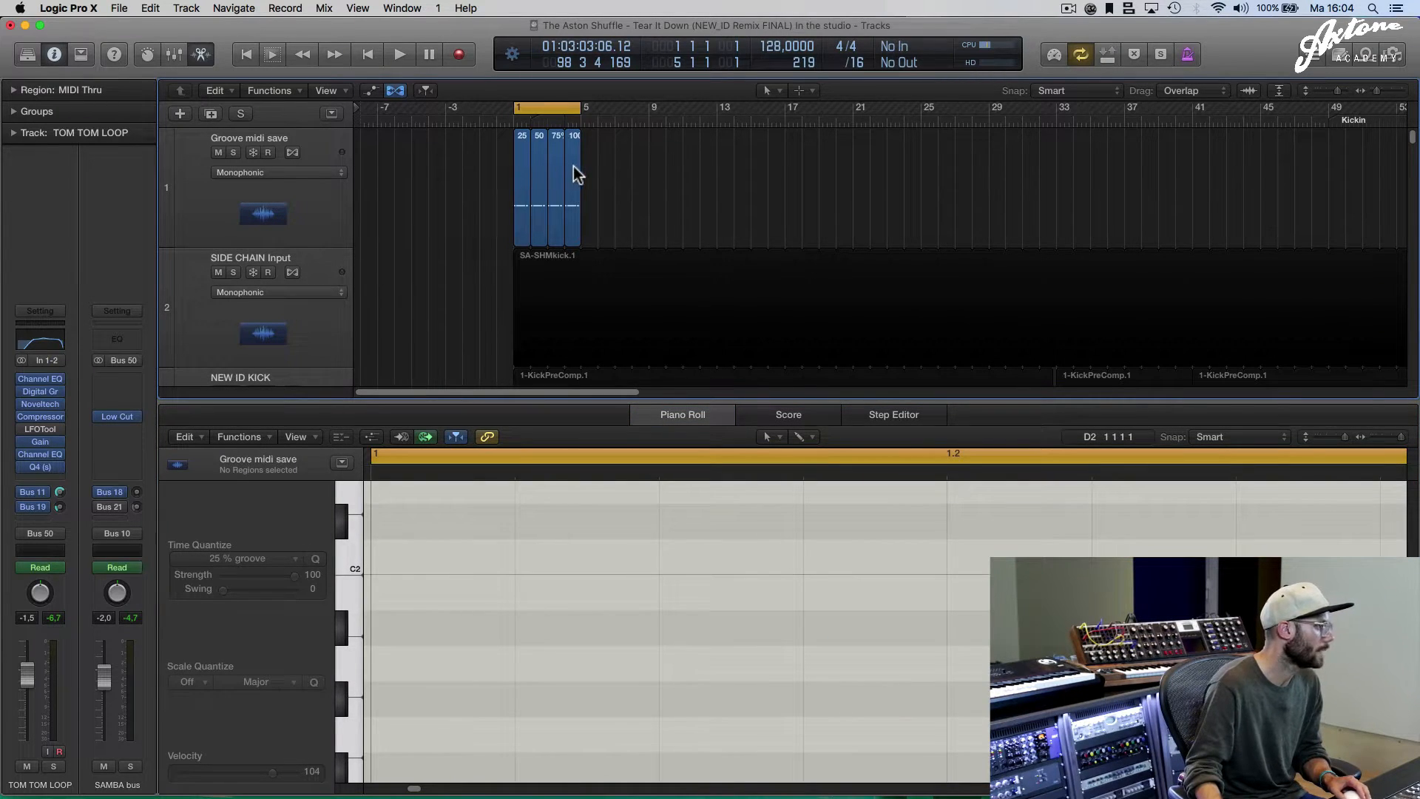
{"action": "left_click", "coordinate": [574, 166]}
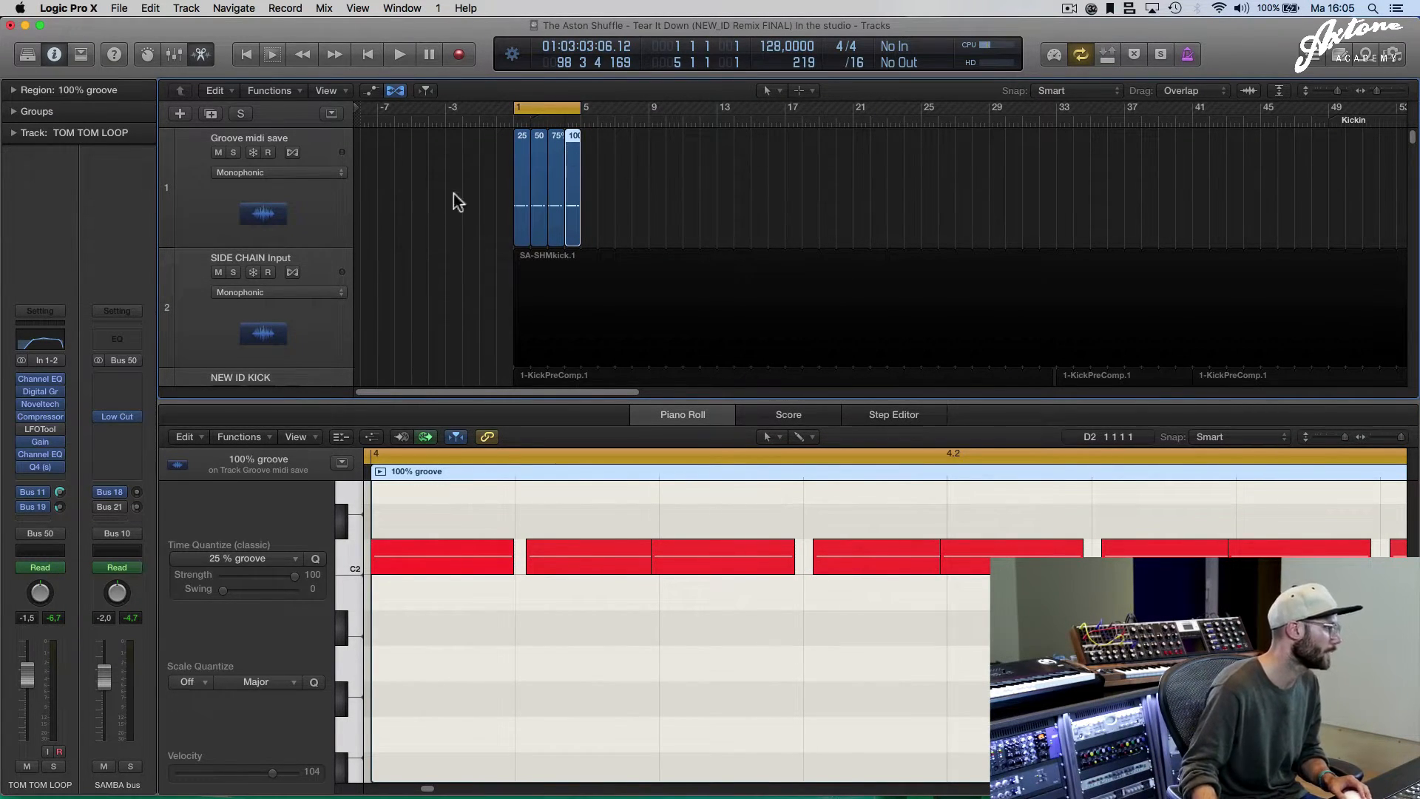
{"action": "left_click", "coordinate": [499, 170]}
{"action": "left_click", "coordinate": [520, 144]}
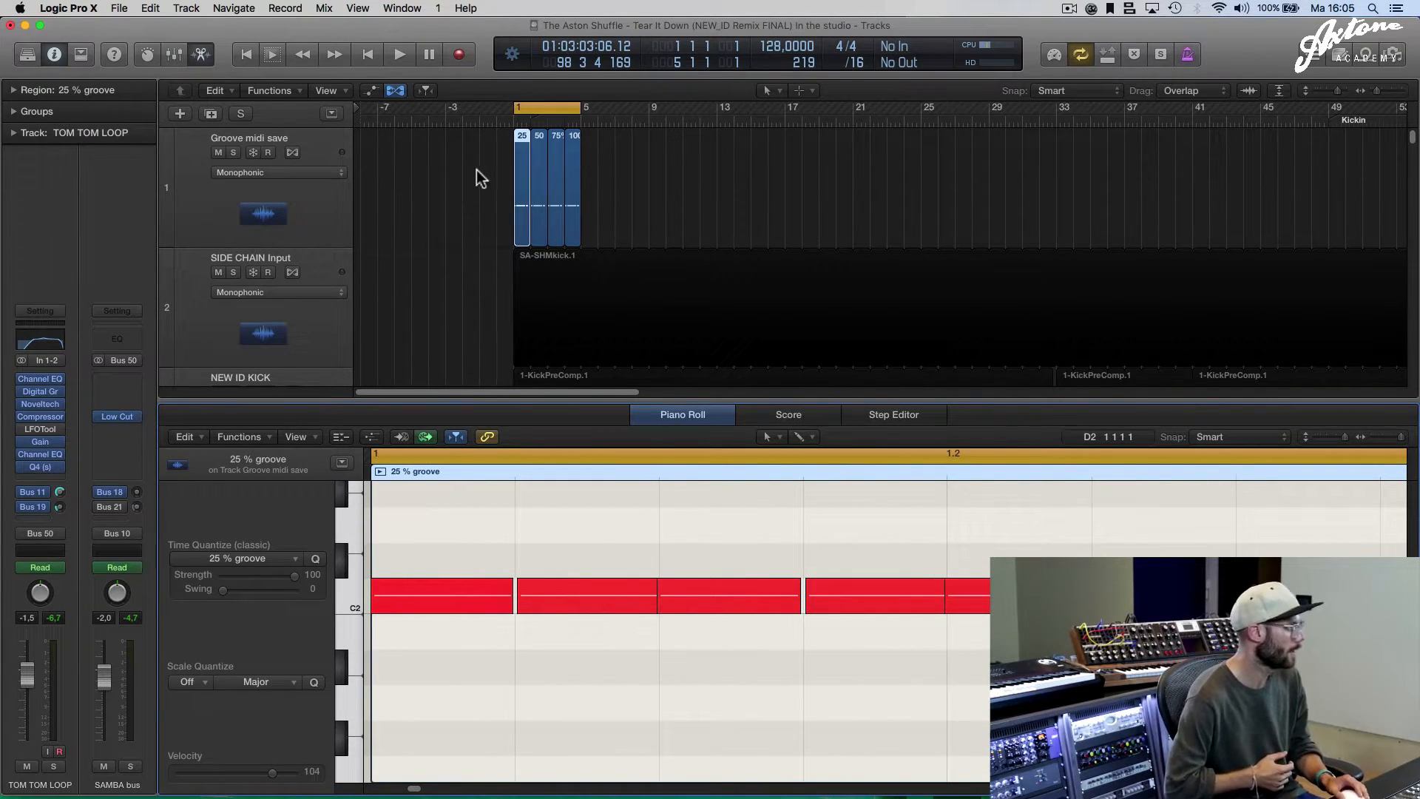
Make a groove template from the 25 % groove region on the Groove midi save track
{"action": "left_click", "coordinate": [480, 144]}
{"action": "left_click", "coordinate": [522, 140]}
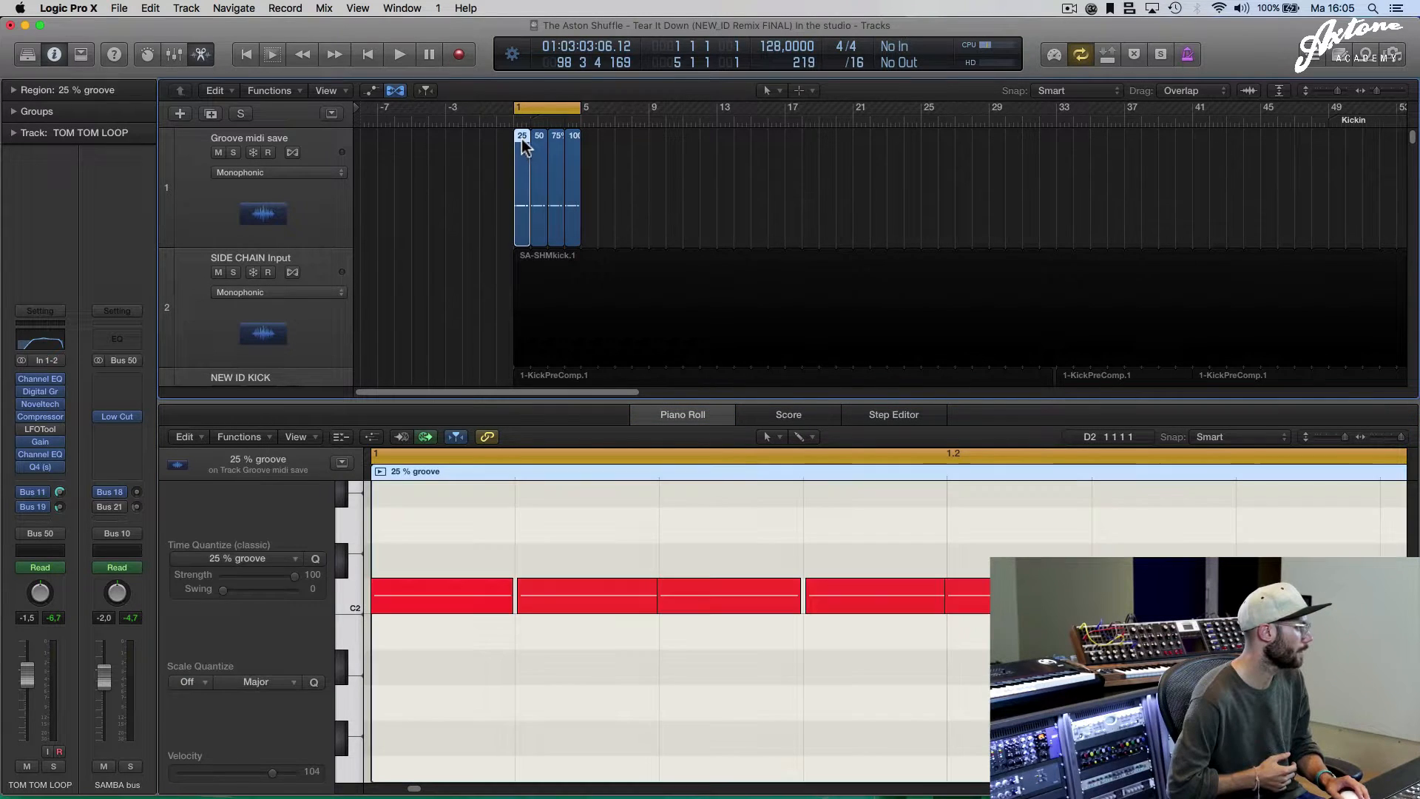
{"action": "left_click", "coordinate": [13, 90]}
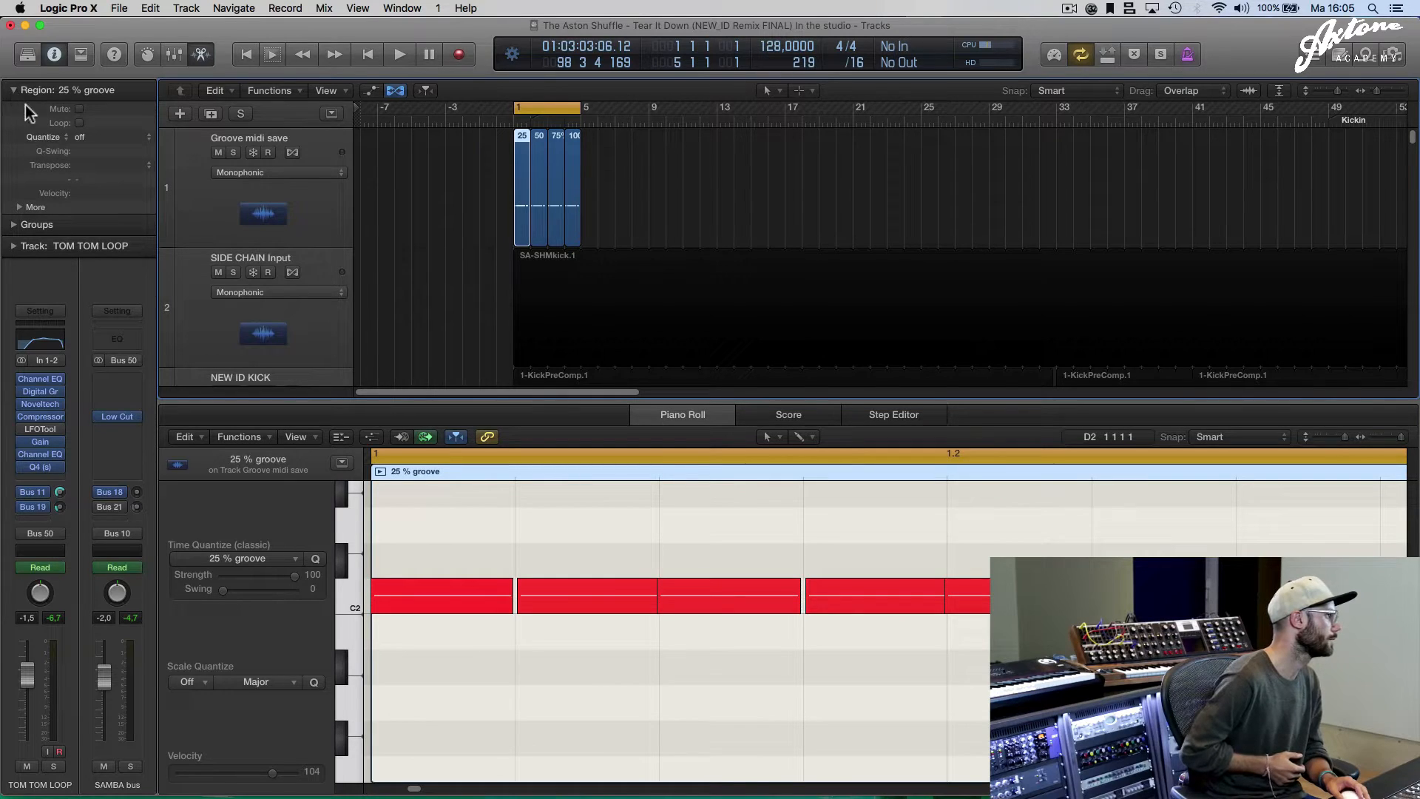
{"action": "left_click", "coordinate": [108, 134]}
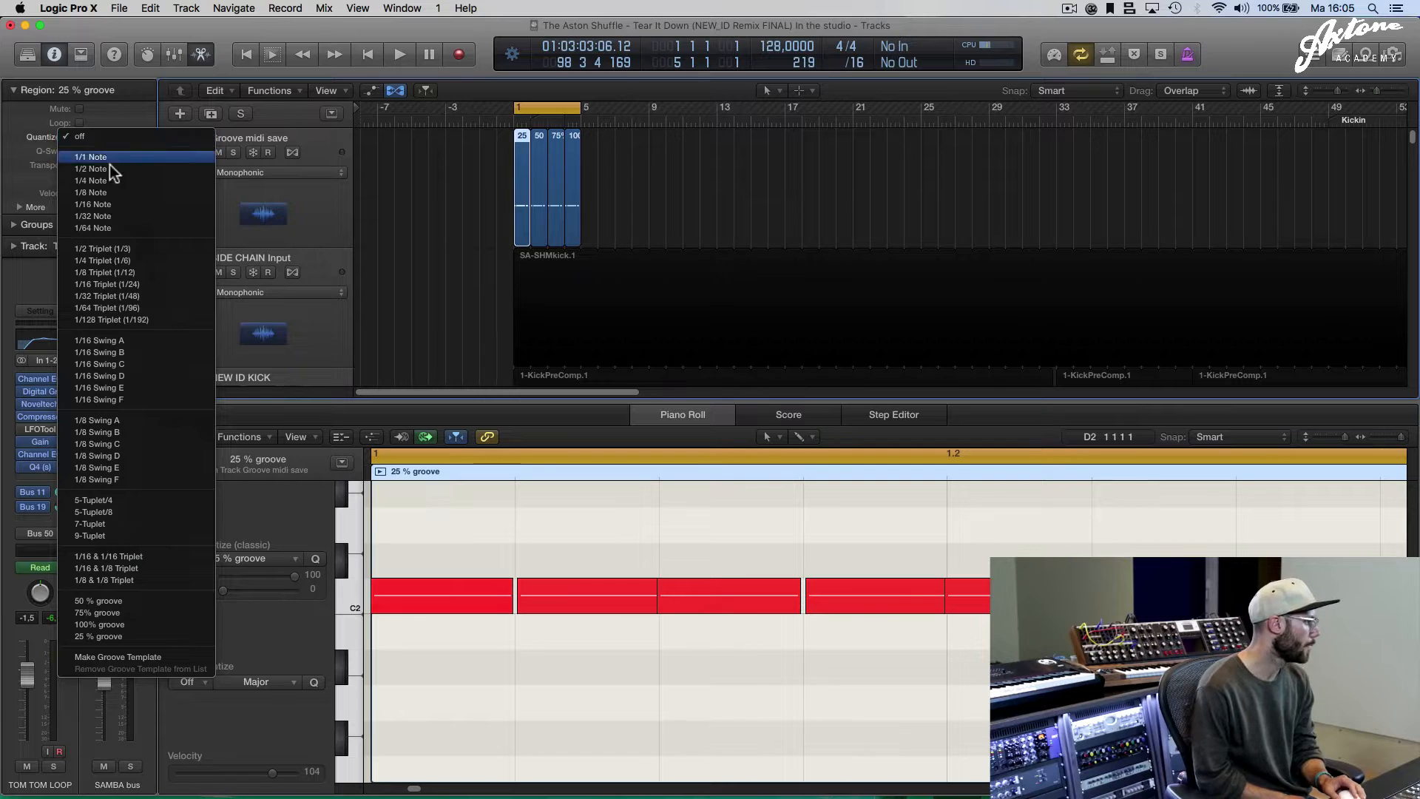
{"action": "left_click", "coordinate": [131, 658]}
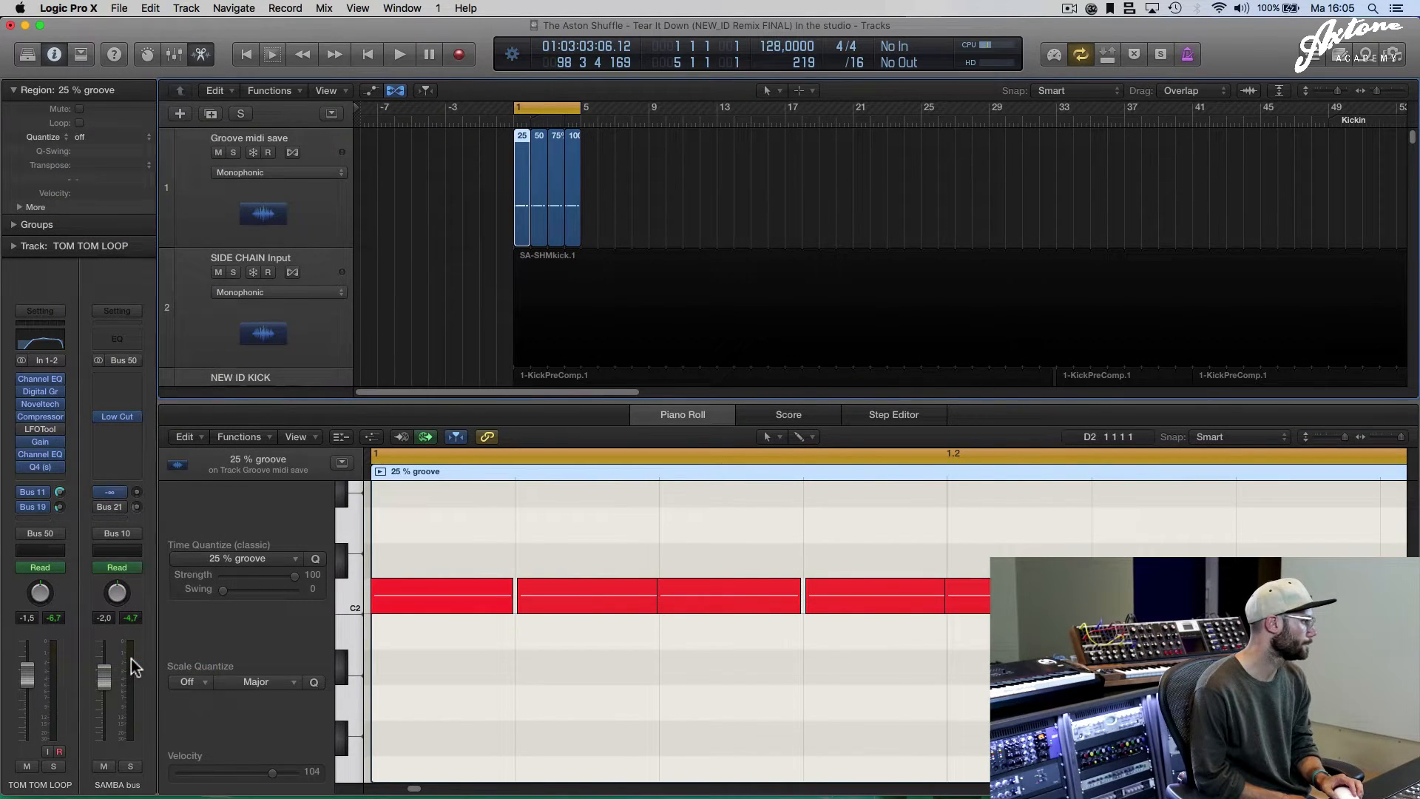
Check the Piano Roll's Time Quantize choices for the saved groove templates, keeping the current selection
{"action": "left_click", "coordinate": [280, 562]}
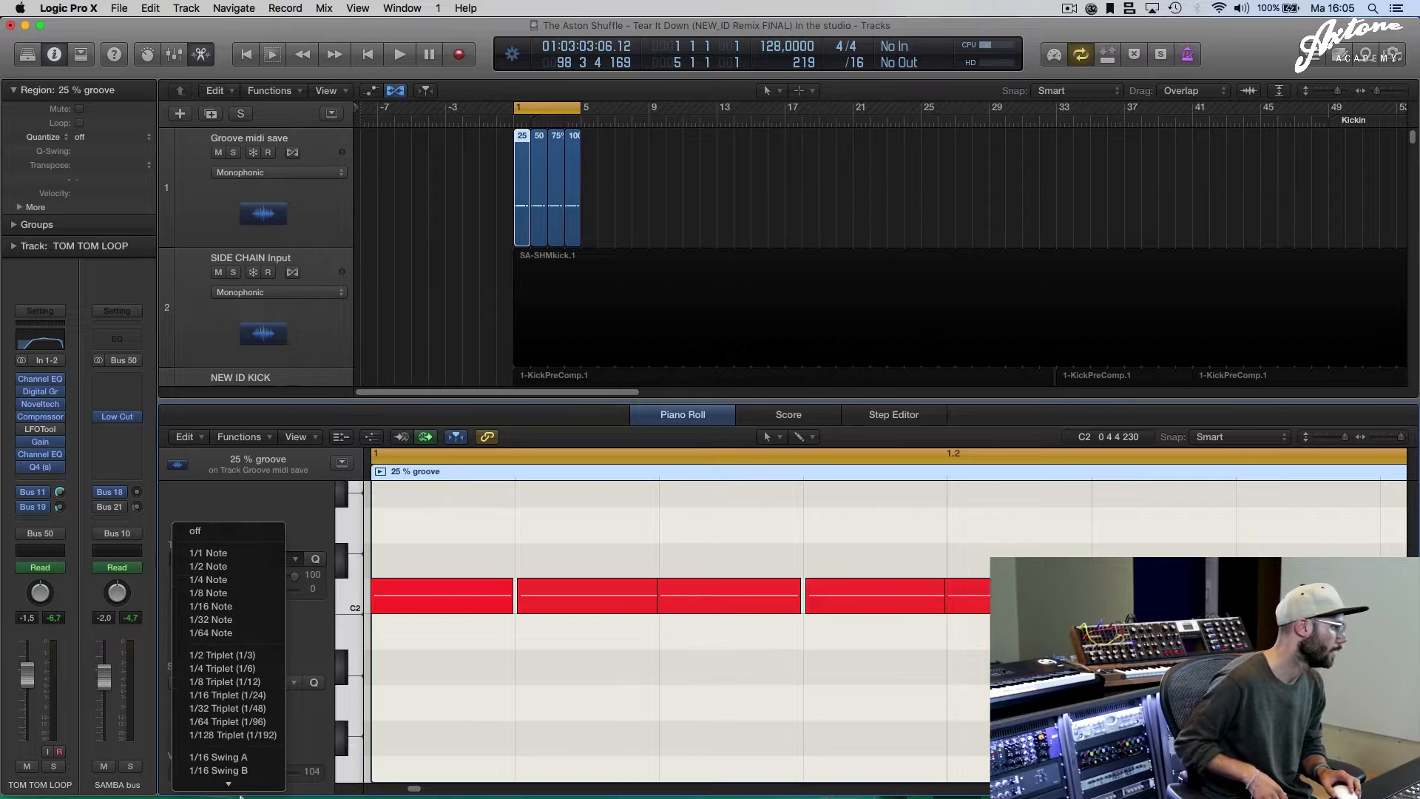
{"action": "mouse_move", "coordinate": [241, 796]}
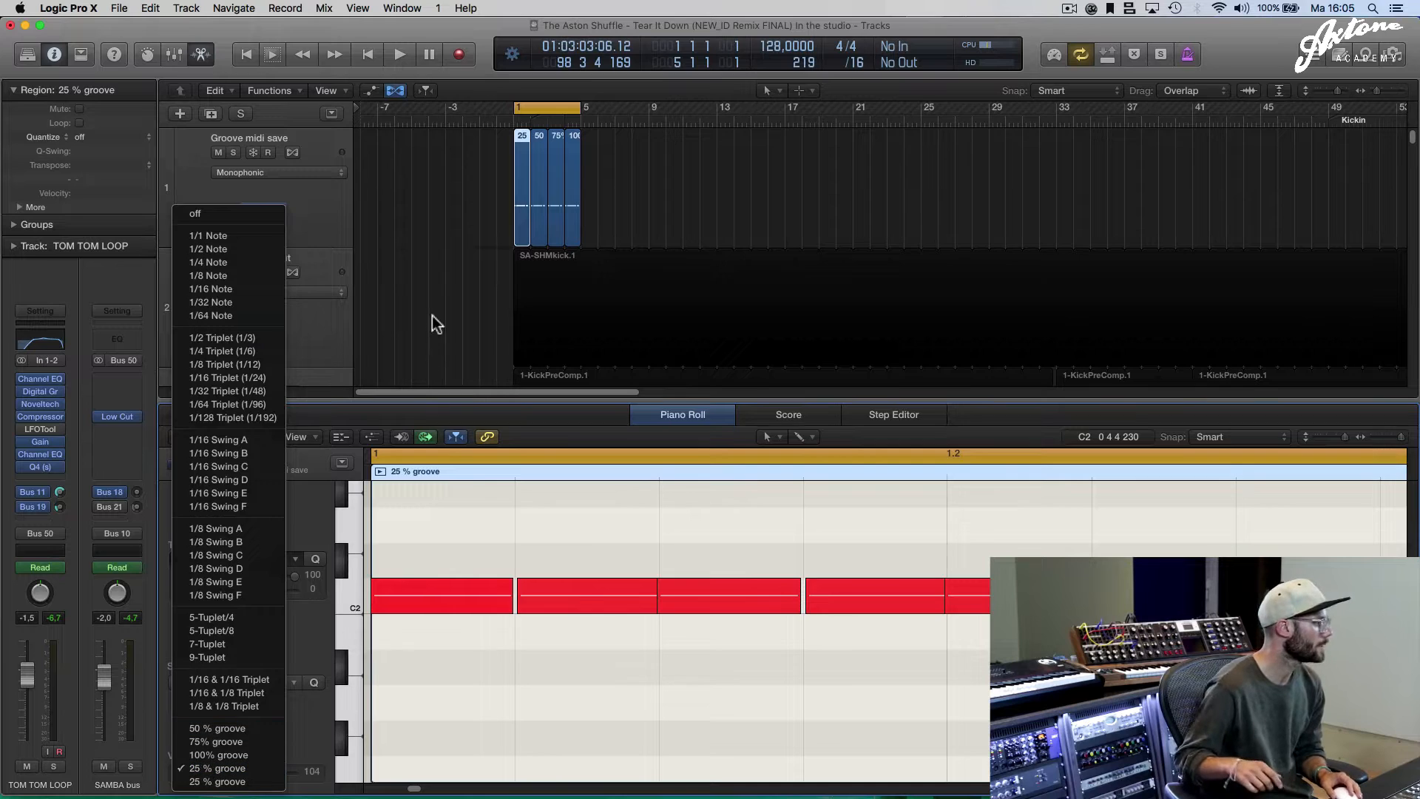
{"action": "left_click", "coordinate": [450, 251]}
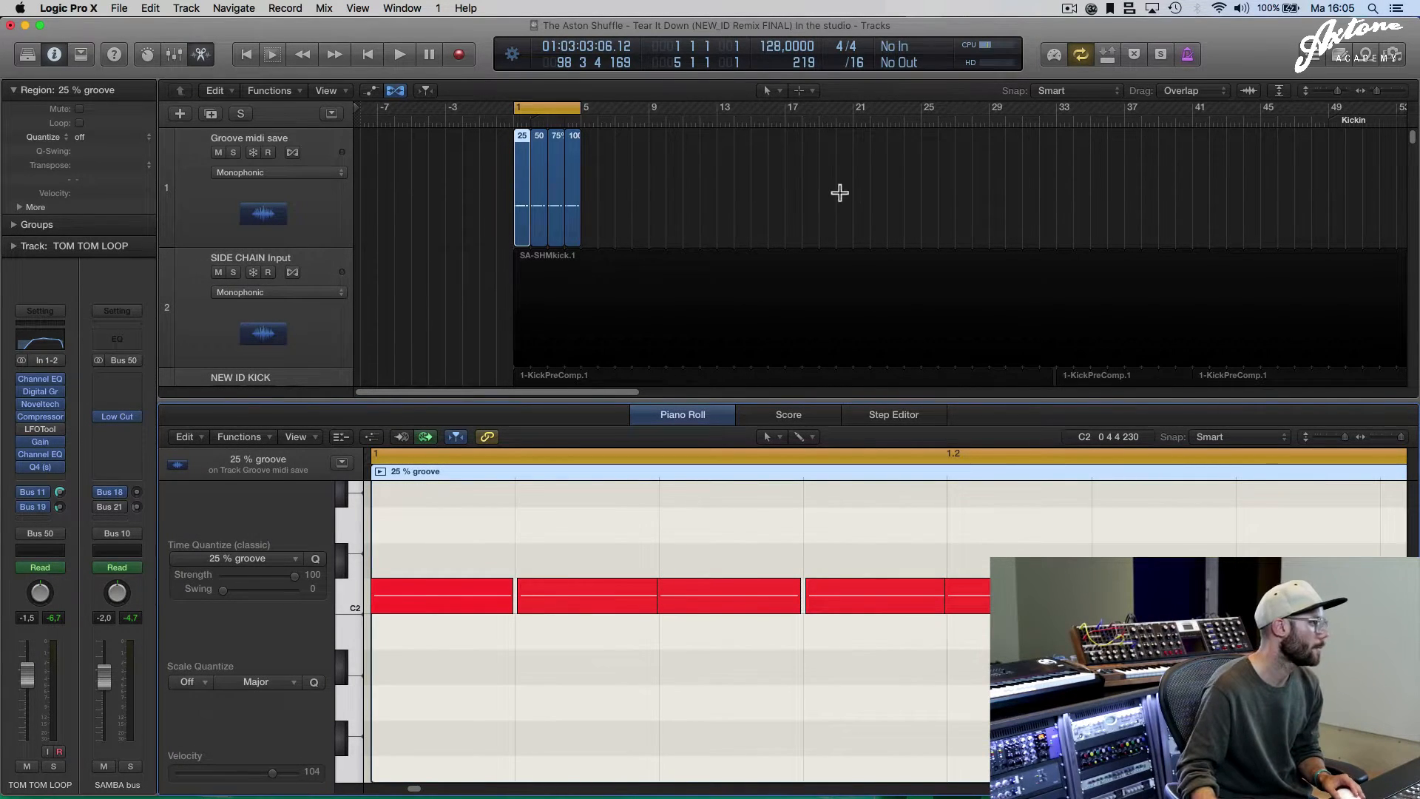
Cycle bars 30 to 65, close the Piano Roll and listen to the arrangement into the Kickin section
{"action": "key", "text": "z"}
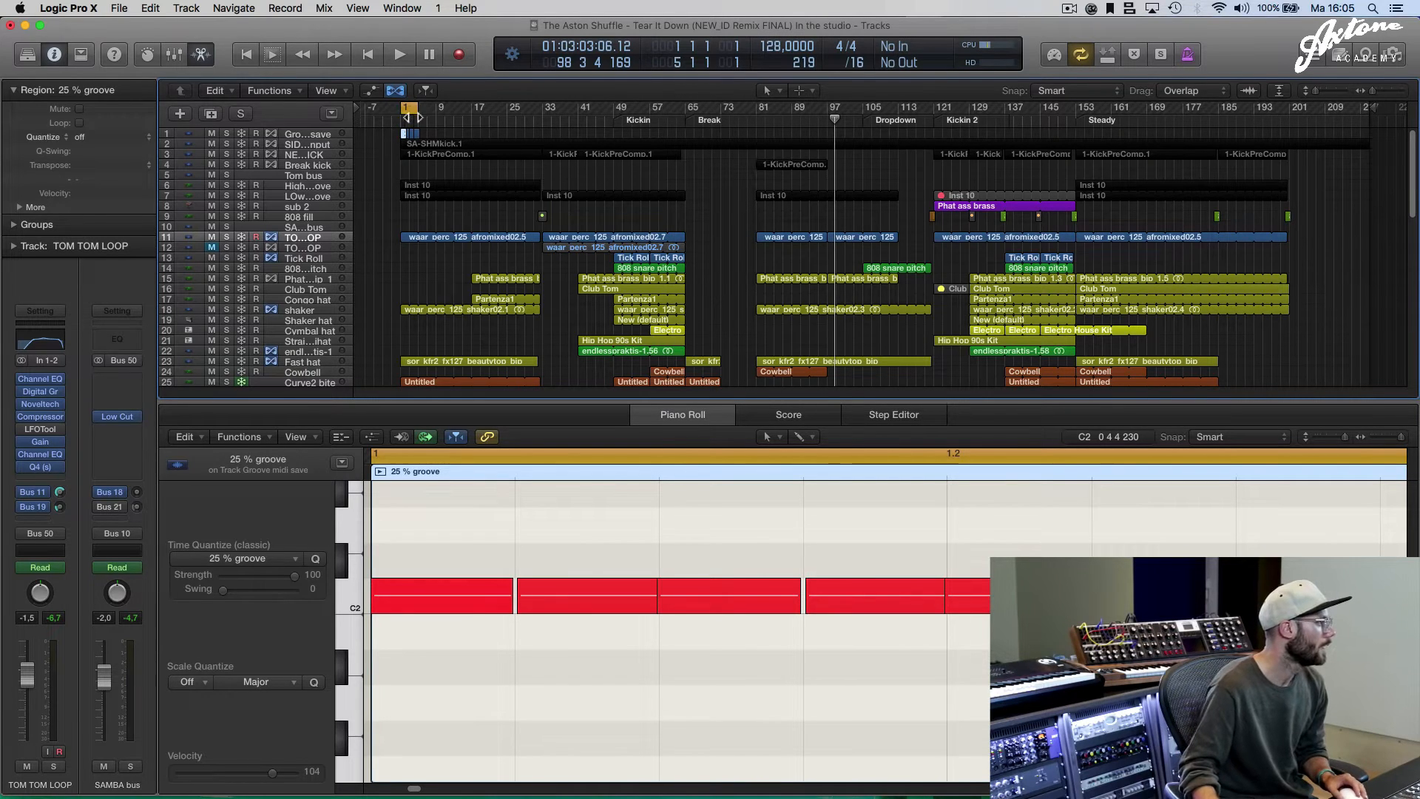
{"action": "left_click_drag", "start_coordinate": [407, 109], "coordinate": [683, 148]}
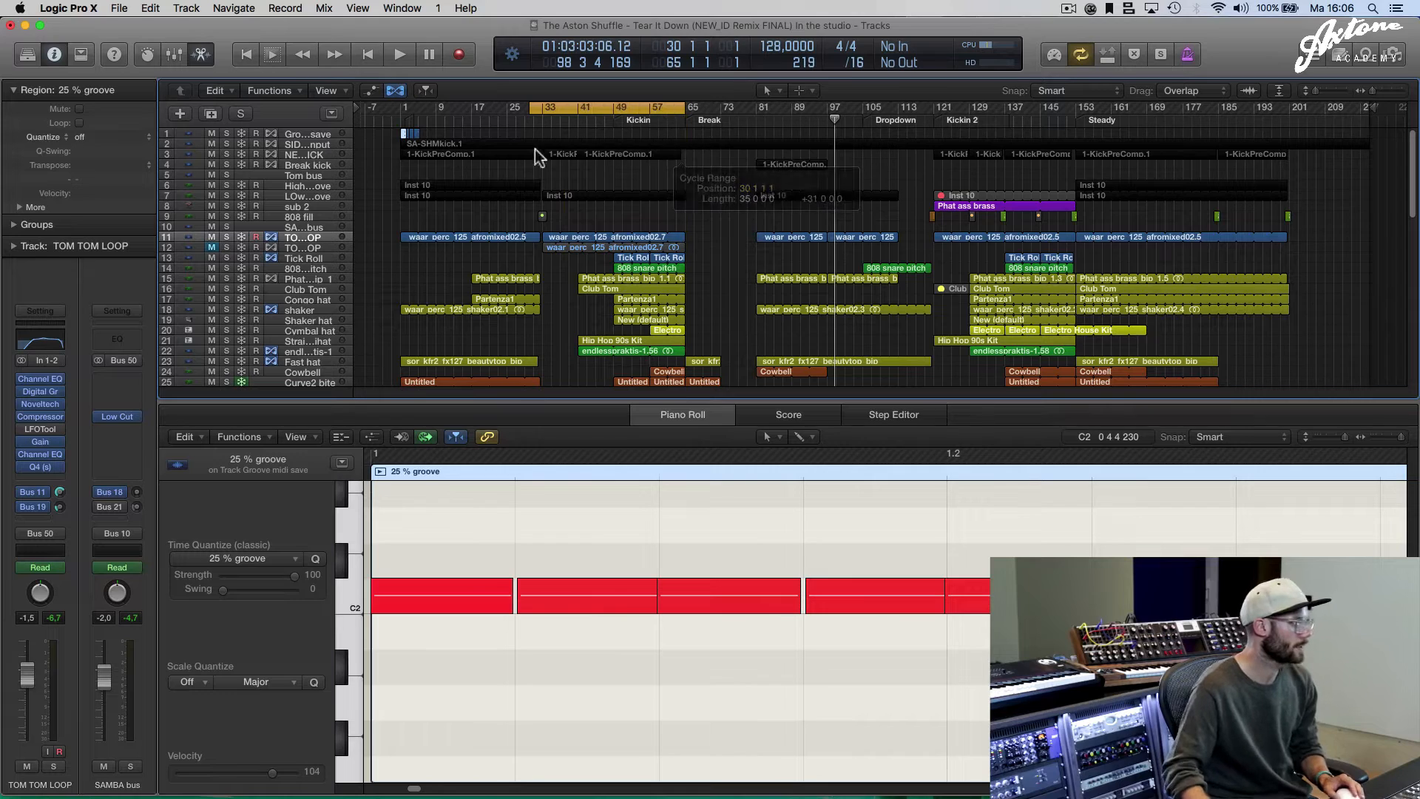
{"action": "key", "text": "space"}
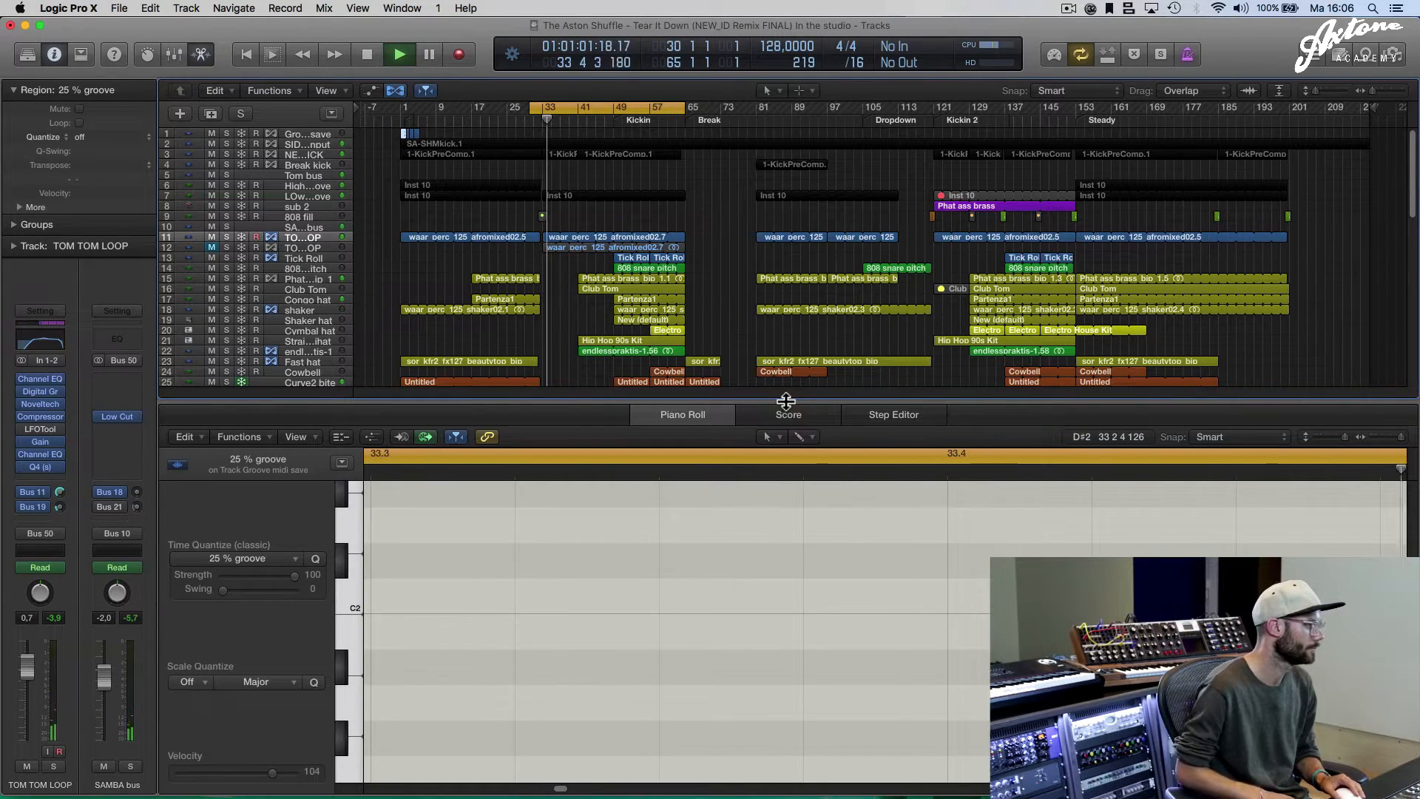
{"action": "key", "text": "p"}
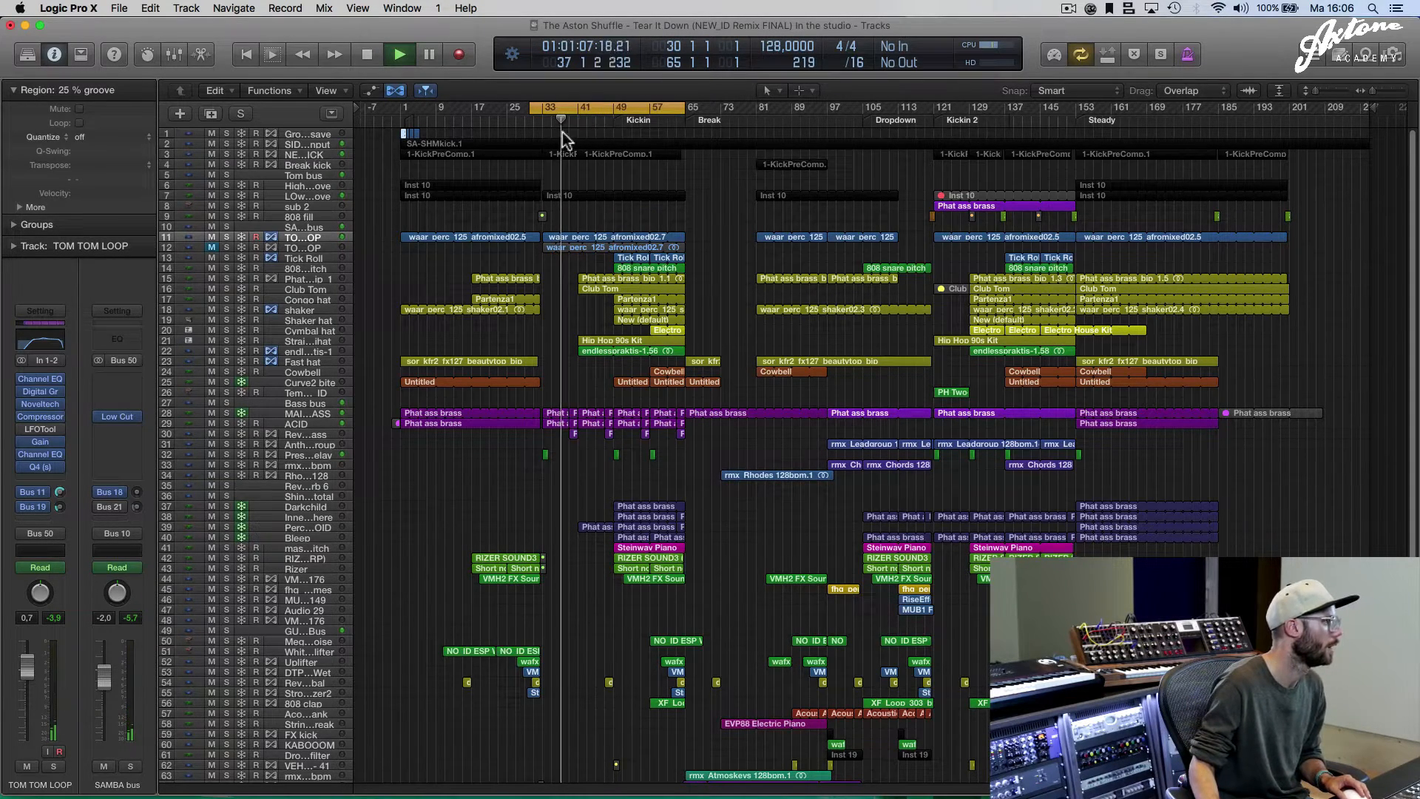
{"action": "left_click", "coordinate": [595, 121]}
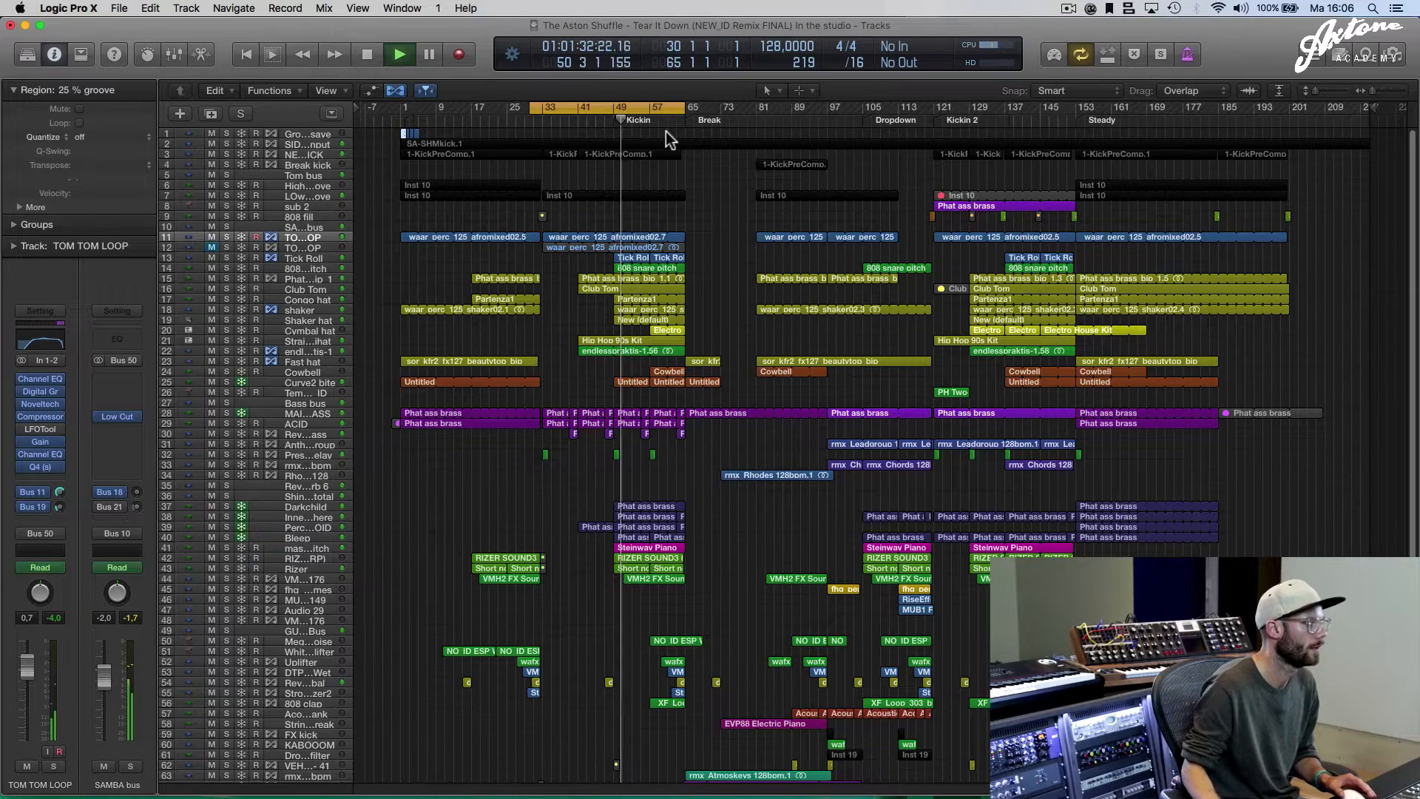
{"action": "key", "text": "space"}
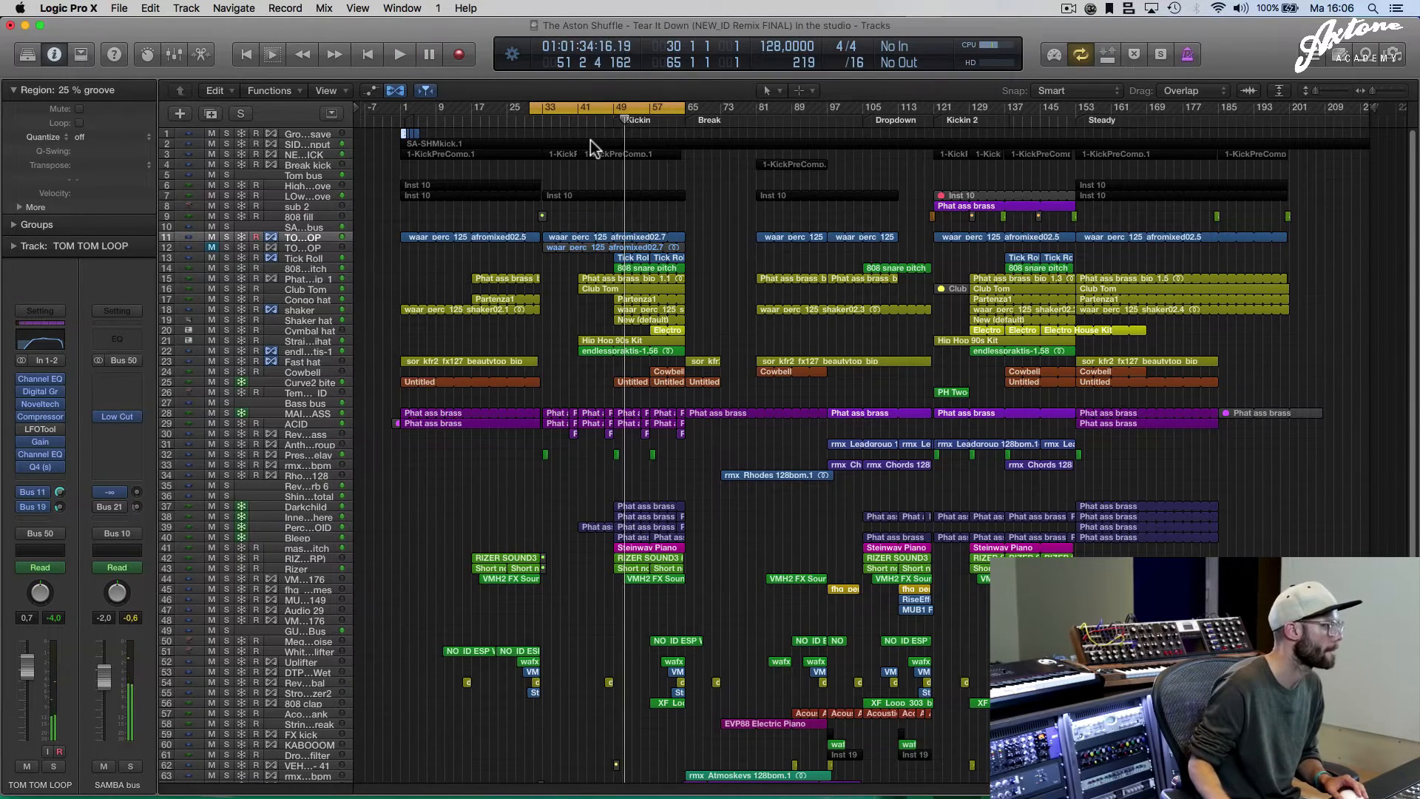
Enable the cycle and set its range from bar 33 to bar 60
{"action": "left_click", "coordinate": [579, 104]}
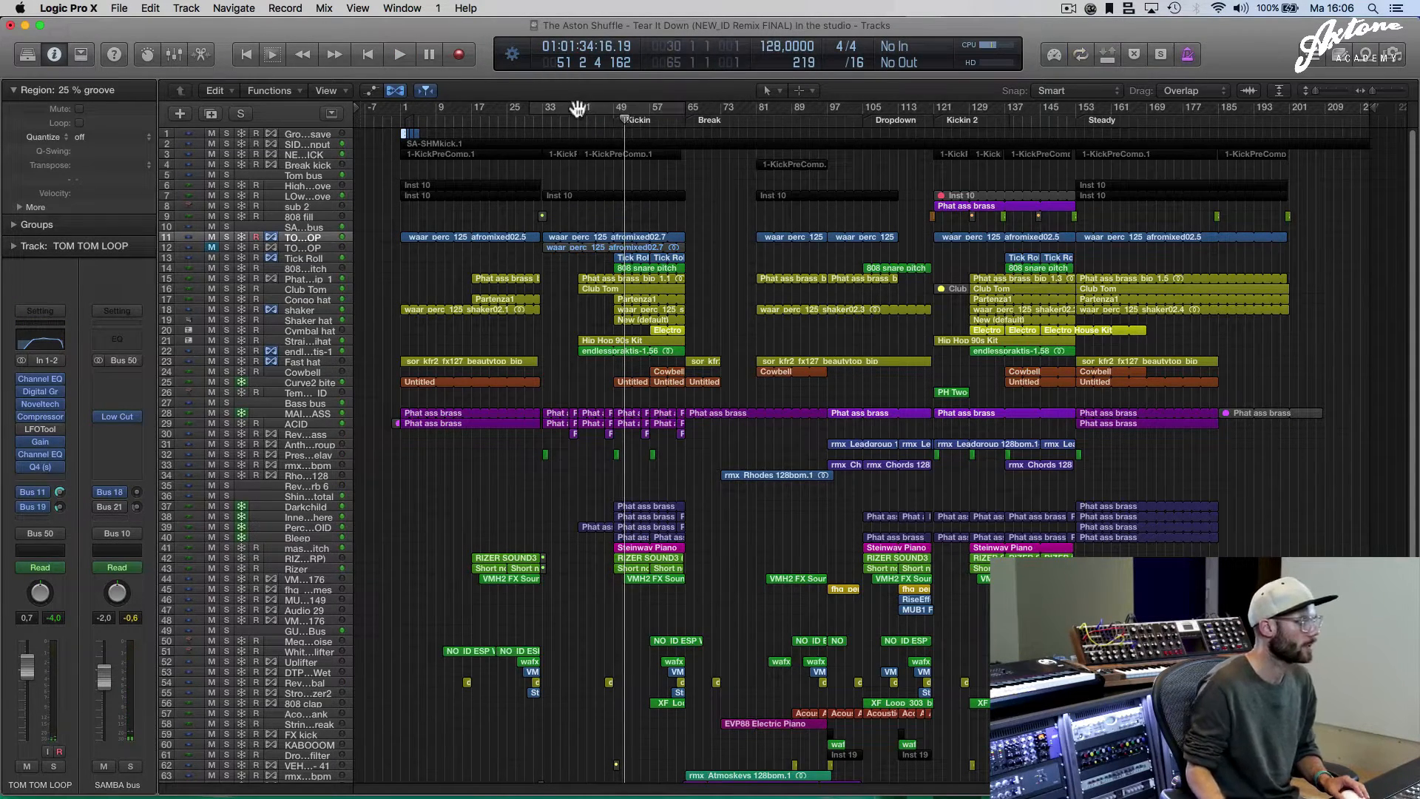
{"action": "left_click", "coordinate": [577, 105]}
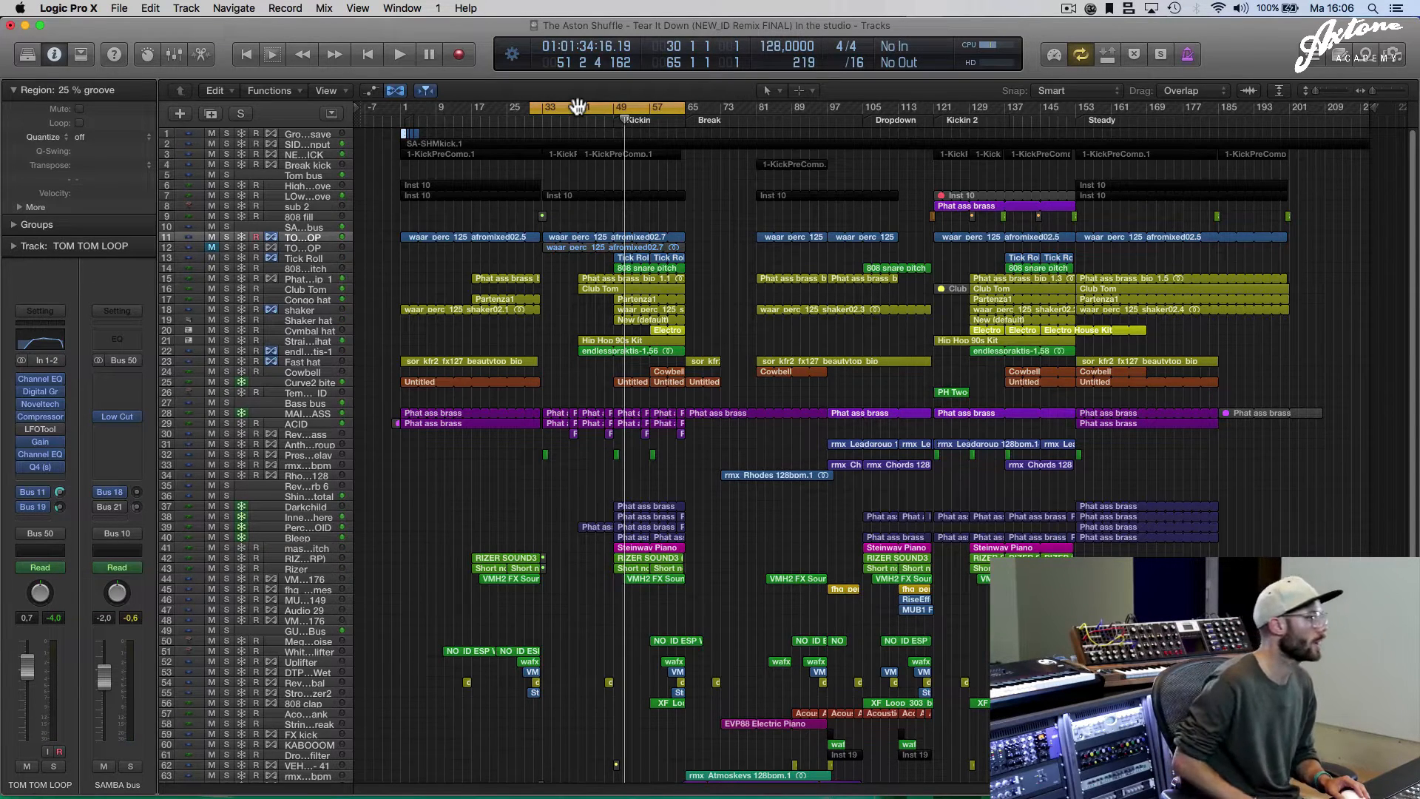
{"action": "left_click", "coordinate": [577, 105]}
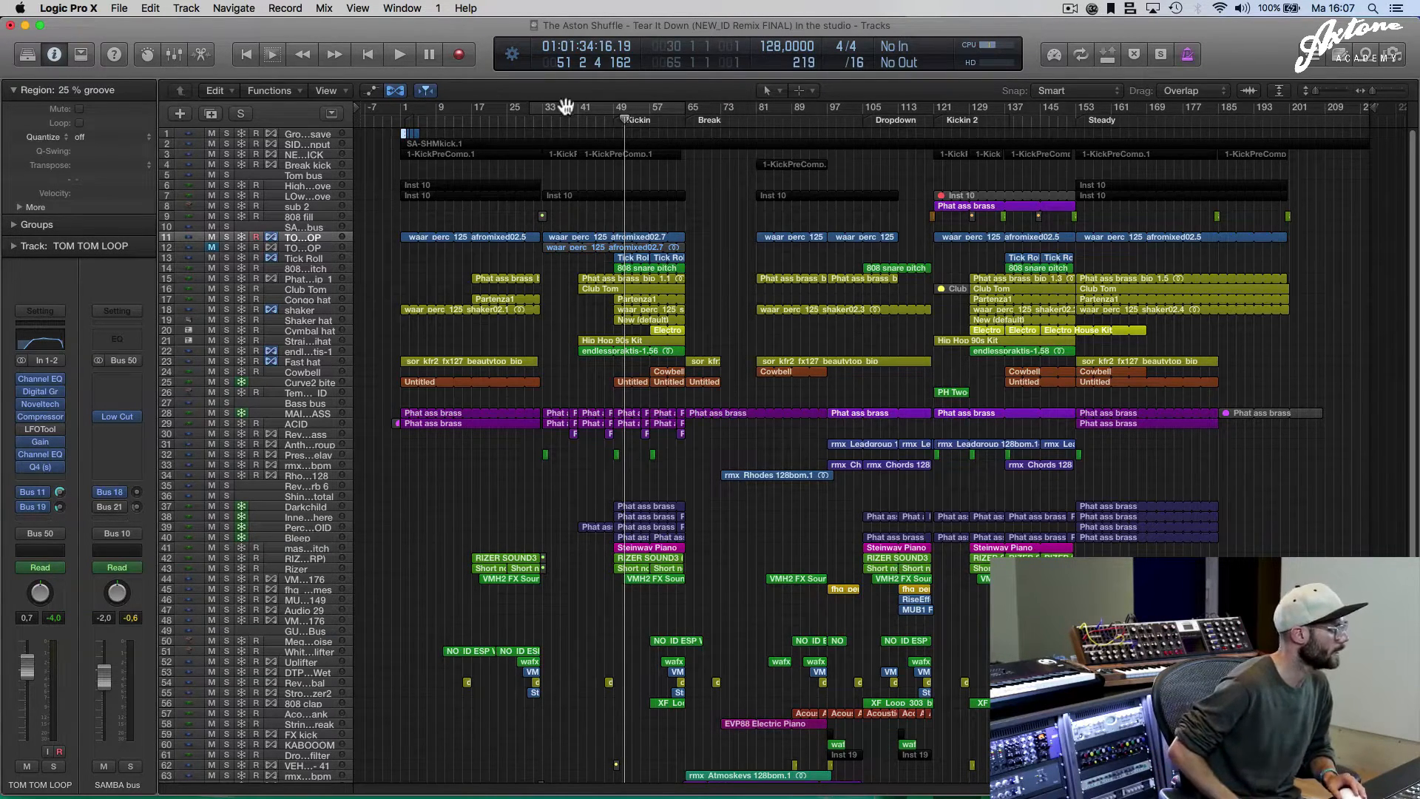
{"action": "mouse_move", "coordinate": [566, 112]}
{"action": "left_mouse_down"}
{"action": "mouse_move", "coordinate": [583, 111]}
{"action": "mouse_move", "coordinate": [565, 110]}
{"action": "left_mouse_up"}
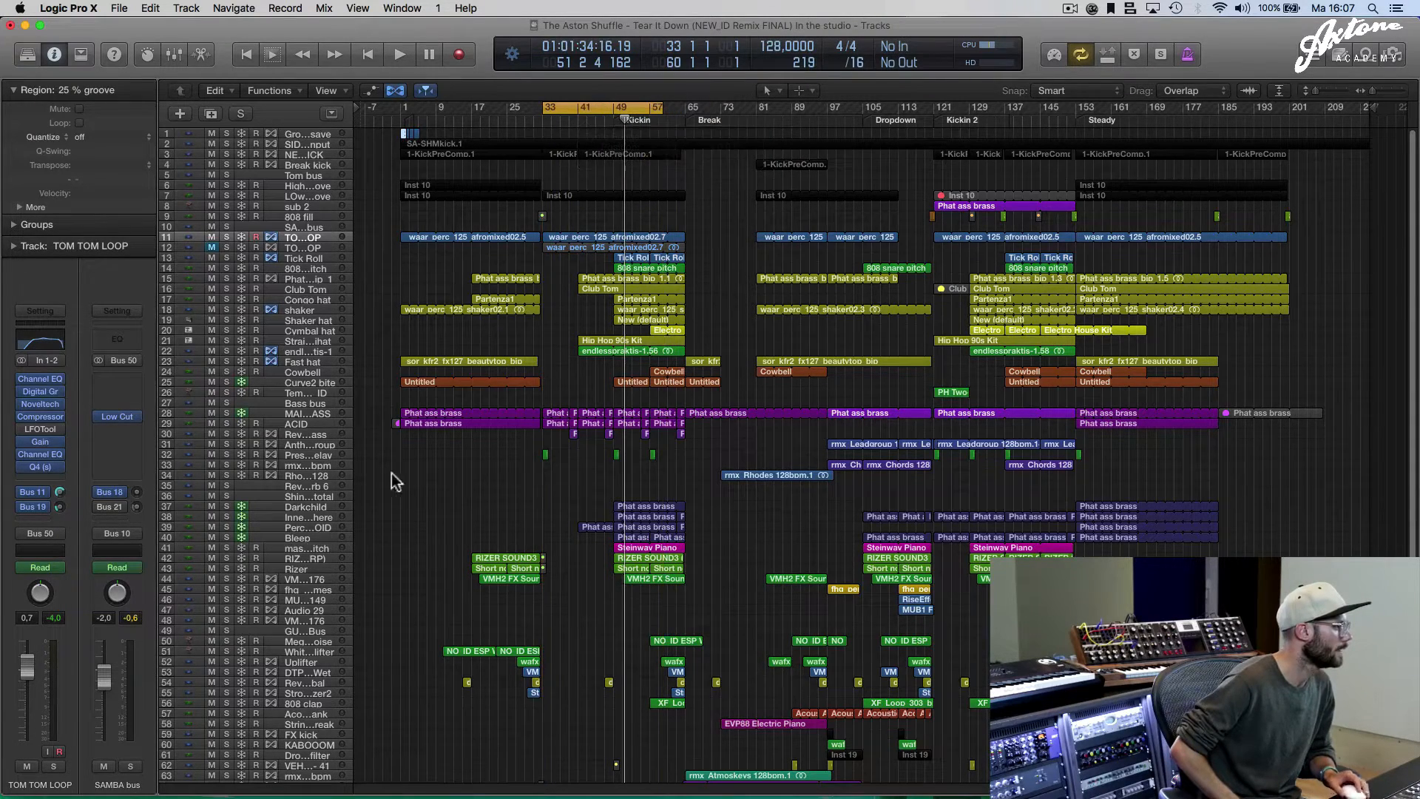
Solo track 28 and the ACID track, and play them together from bar 33
{"action": "left_click", "coordinate": [225, 412]}
{"action": "left_click", "coordinate": [225, 424]}
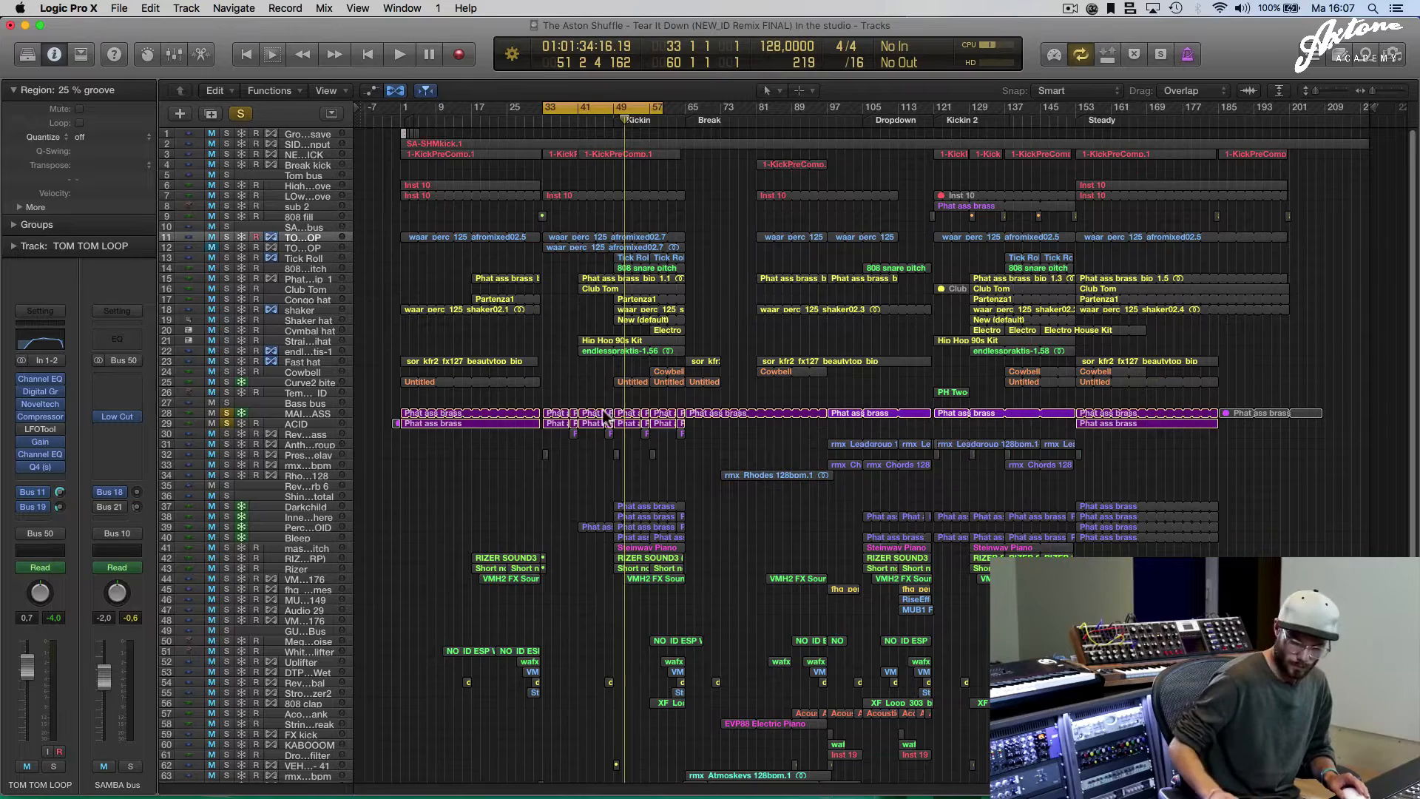
{"action": "key", "text": "space"}
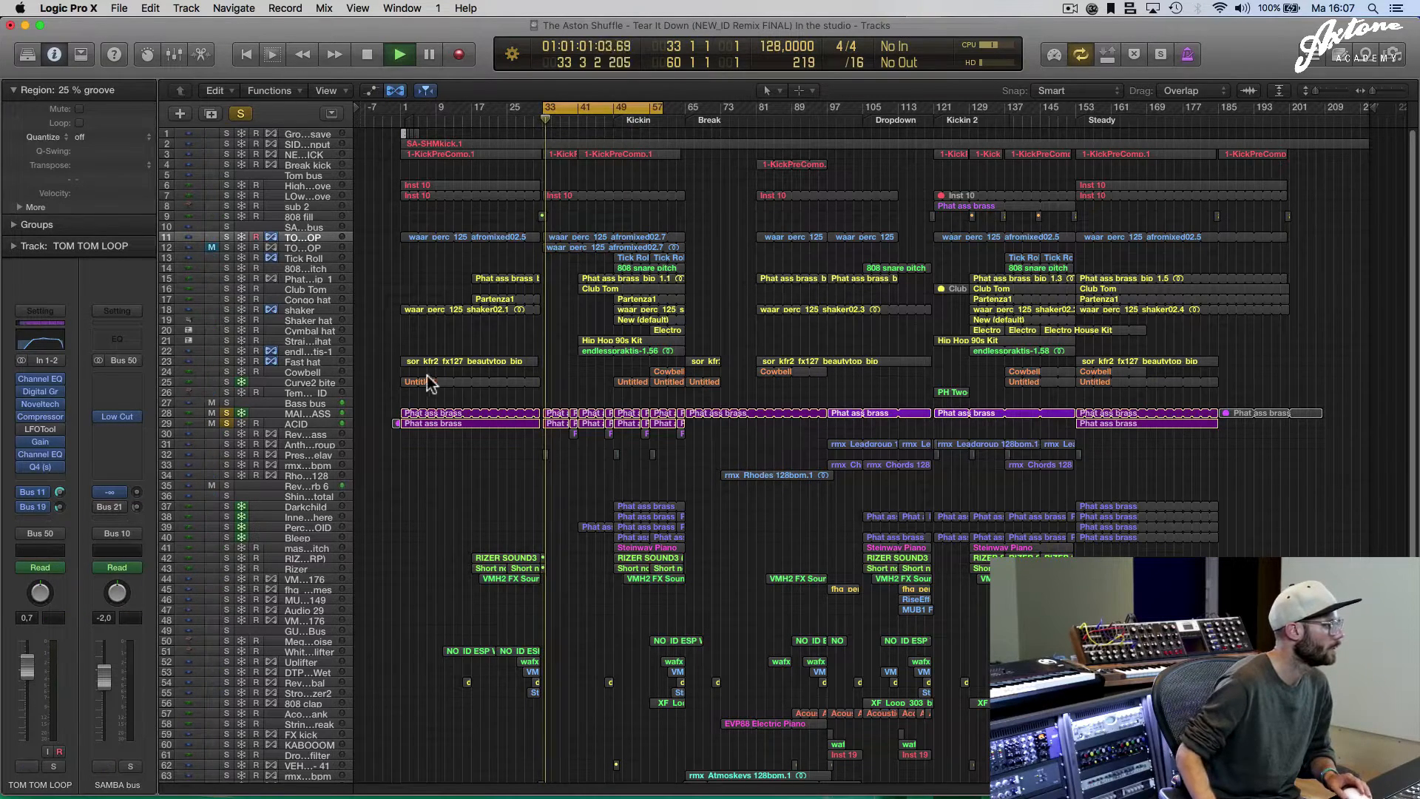
{"action": "key", "text": "space"}
{"action": "key", "text": "space"}
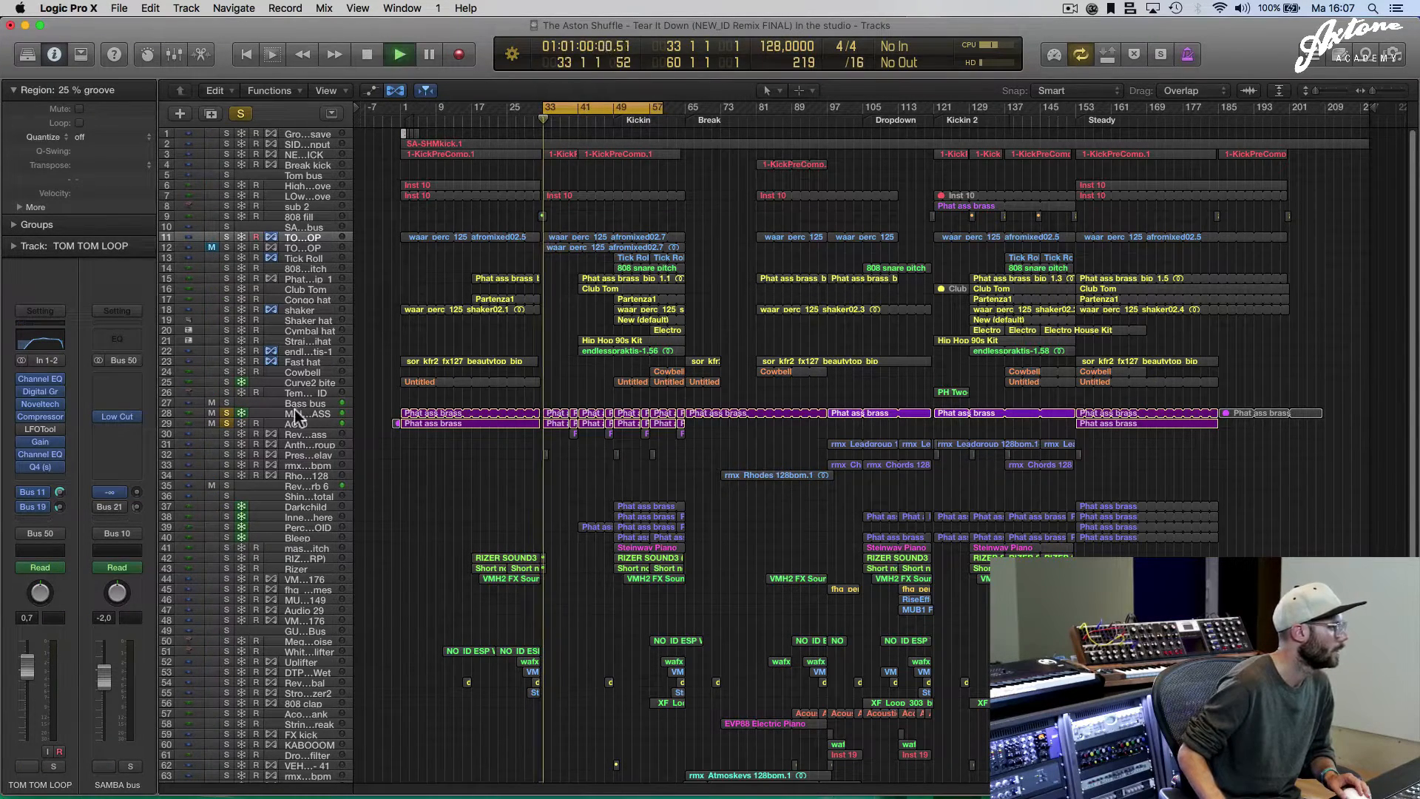
Unsolo track 28 and open the ACID region starting at bar 33 in the Piano Roll to show its notes
{"action": "left_click", "coordinate": [225, 413]}
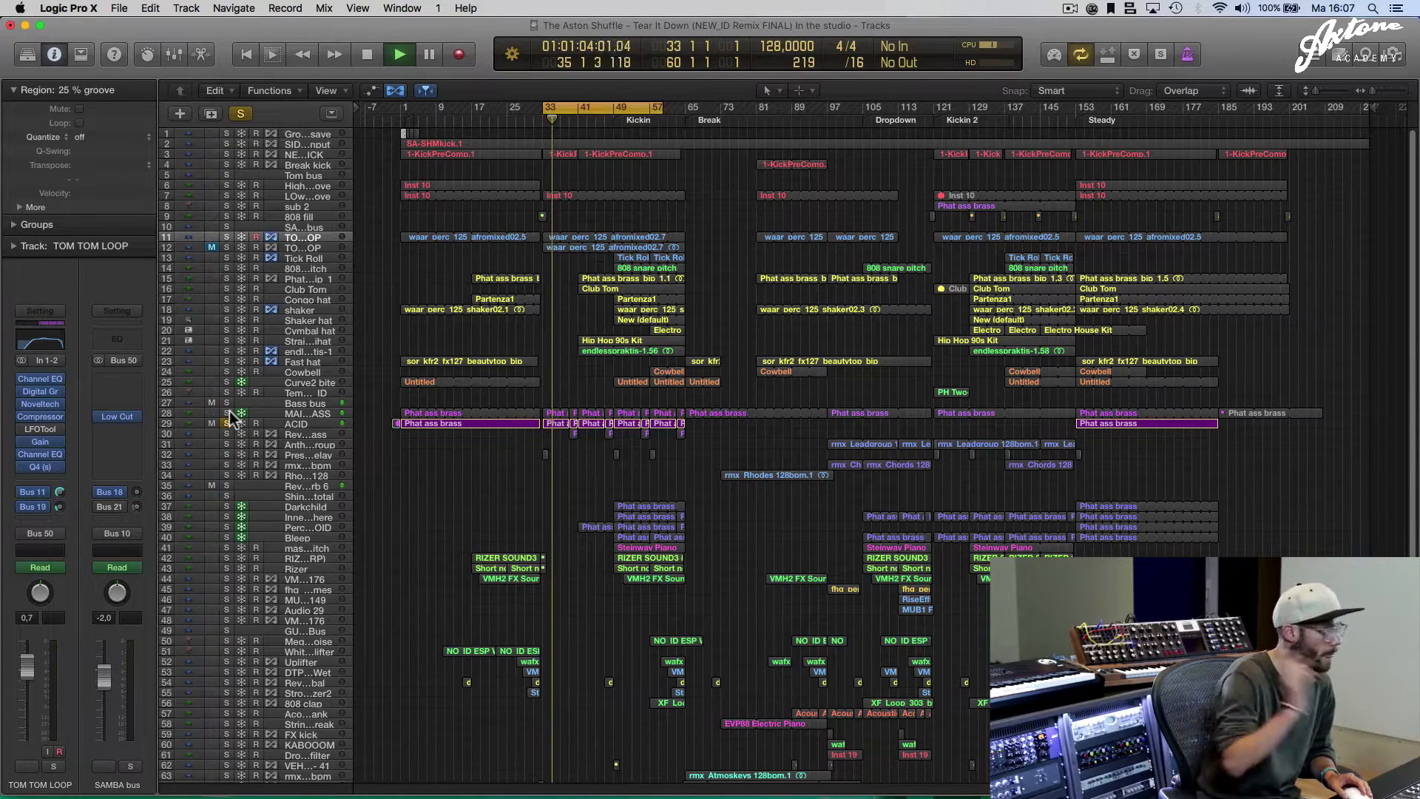
{"action": "left_click", "coordinate": [554, 423]}
{"action": "double_click", "coordinate": [552, 419]}
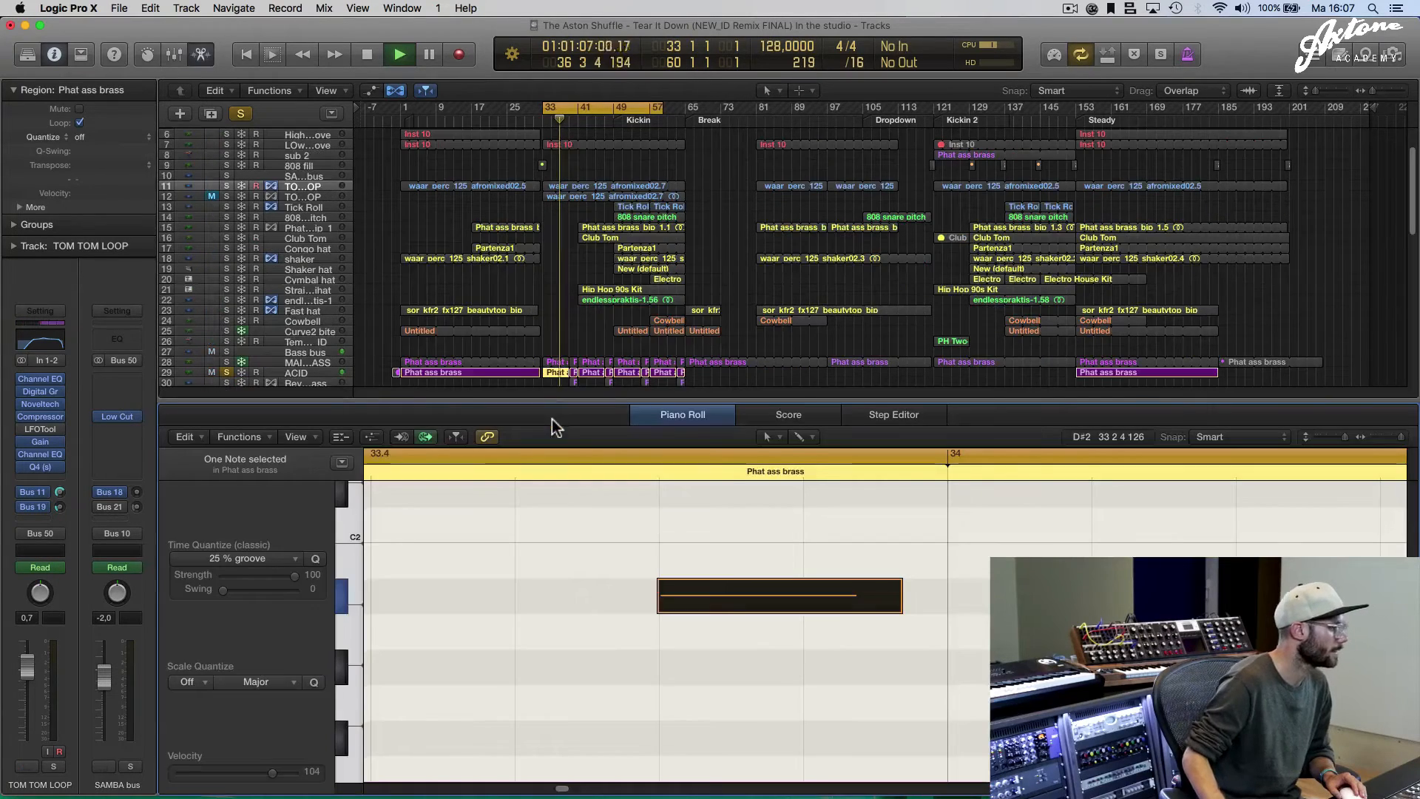
{"action": "left_click", "coordinate": [1027, 545], "text": "ctrl+alt"}
{"action": "left_click", "coordinate": [1027, 545], "text": "ctrl+alt"}
{"action": "left_click", "coordinate": [1026, 545], "text": "ctrl+alt"}
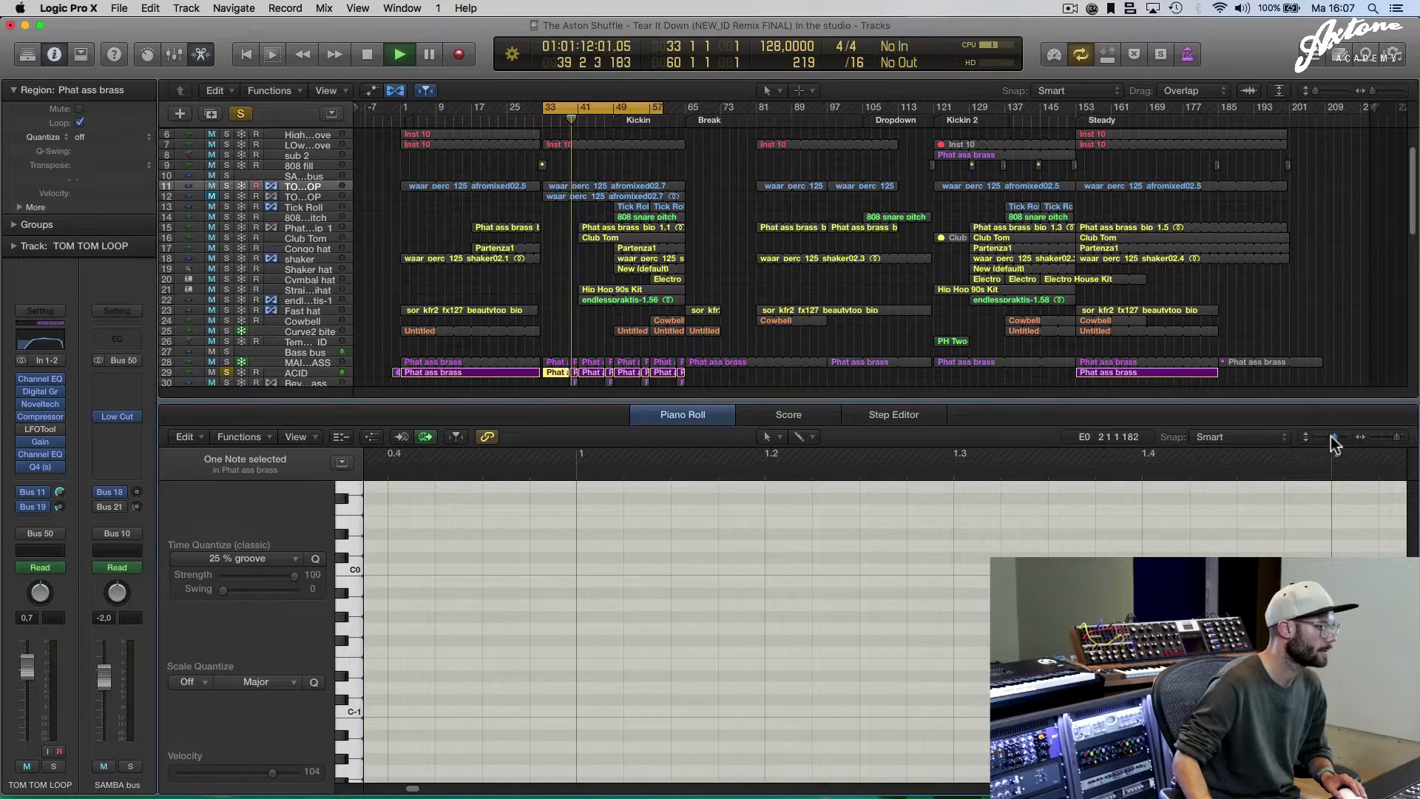
{"action": "left_click_drag", "start_coordinate": [1330, 436], "coordinate": [1309, 436]}
{"action": "left_click_drag", "start_coordinate": [1396, 436], "coordinate": [1334, 425]}
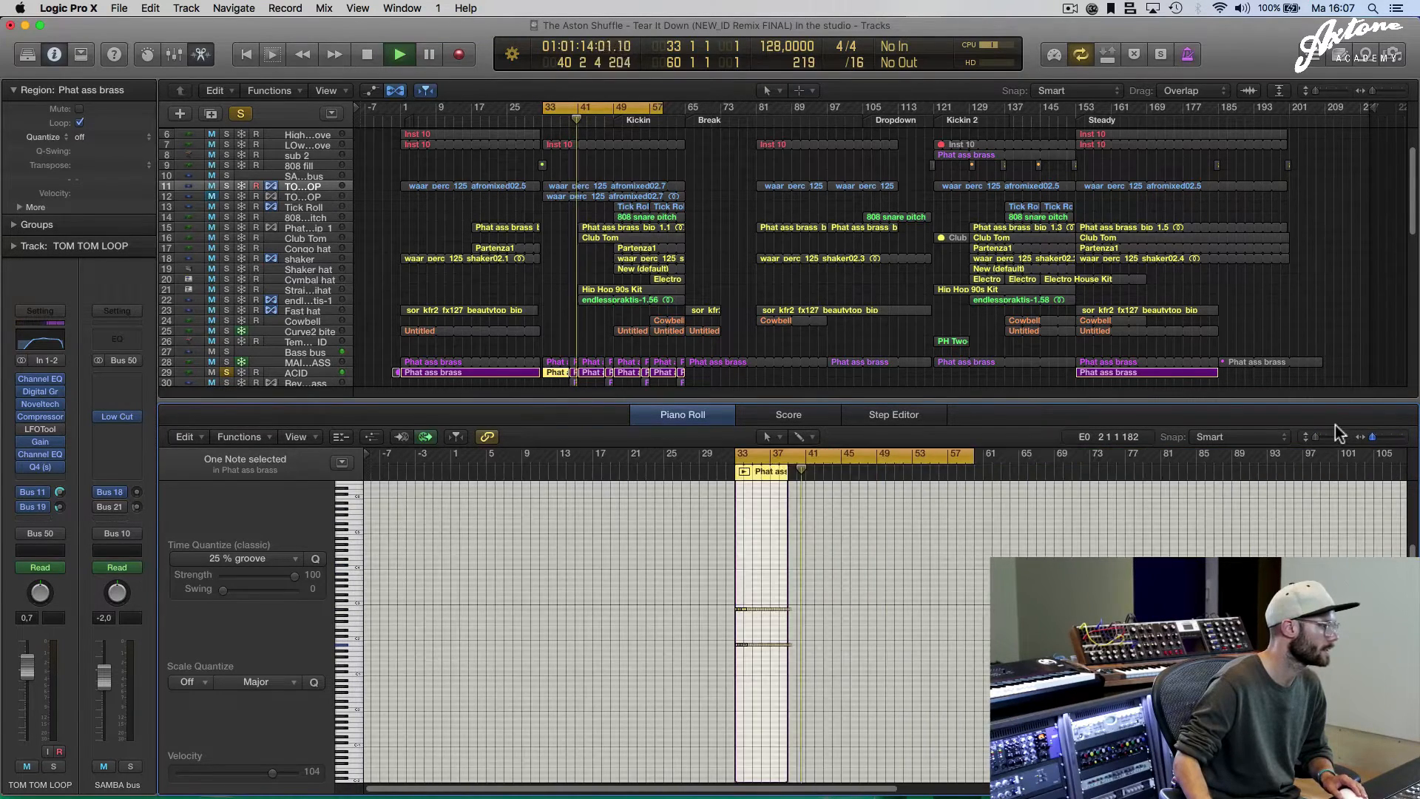
{"action": "left_click_drag", "start_coordinate": [695, 571], "coordinate": [822, 641]}
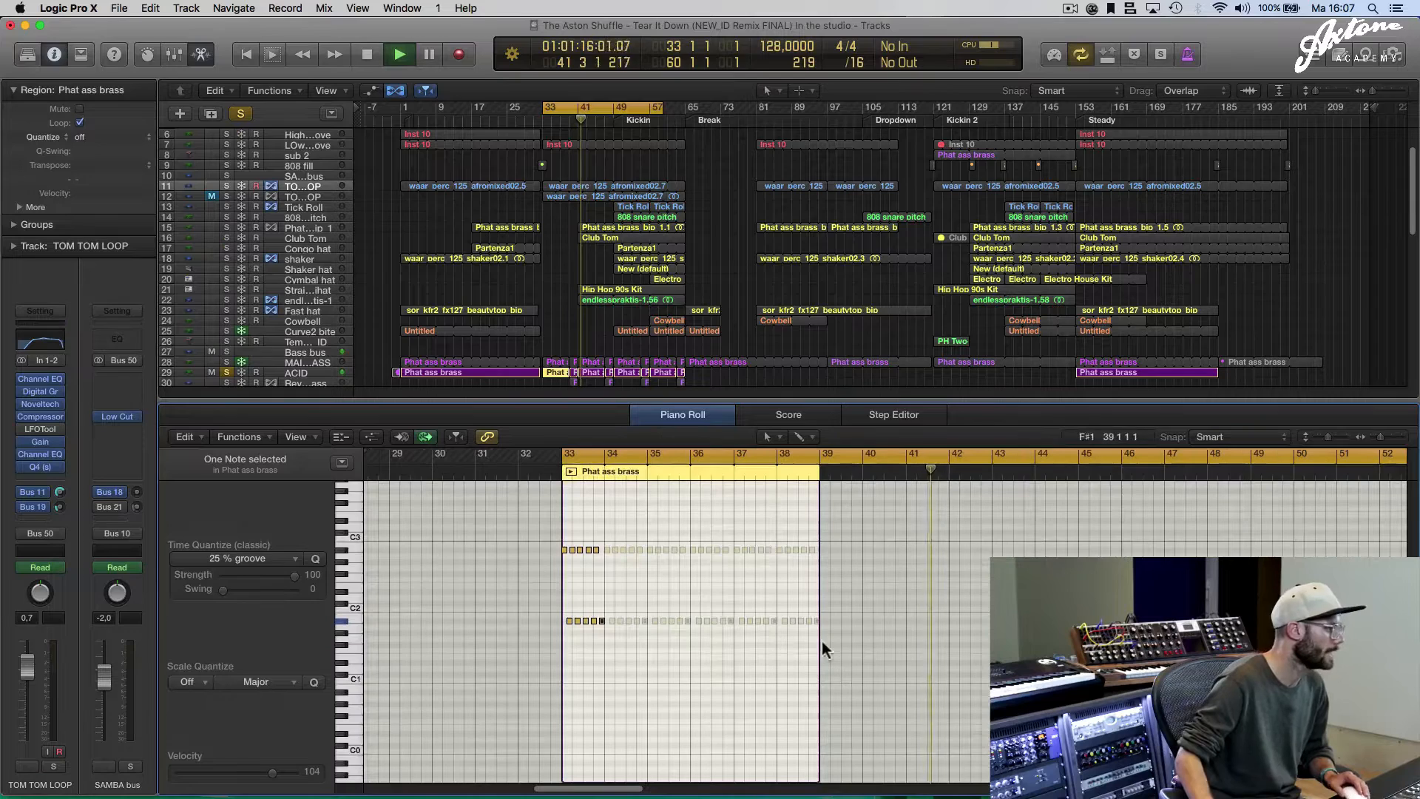
{"action": "left_click_drag", "start_coordinate": [517, 526], "coordinate": [687, 645]}
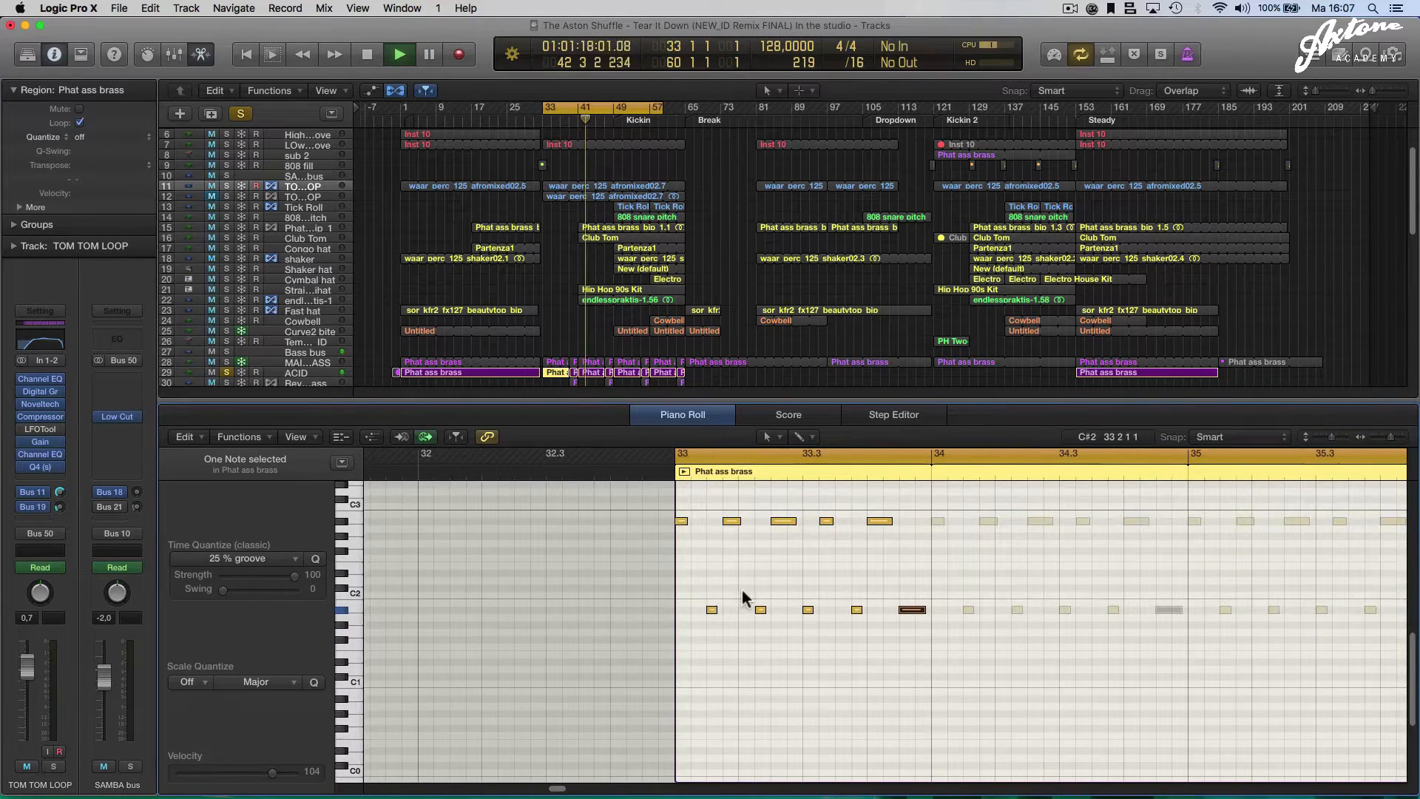
Solo the TOM TOM LOOP track alongside ACID, shorten the cycle to end at about bar 40, and play it
{"action": "left_click", "coordinate": [228, 185]}
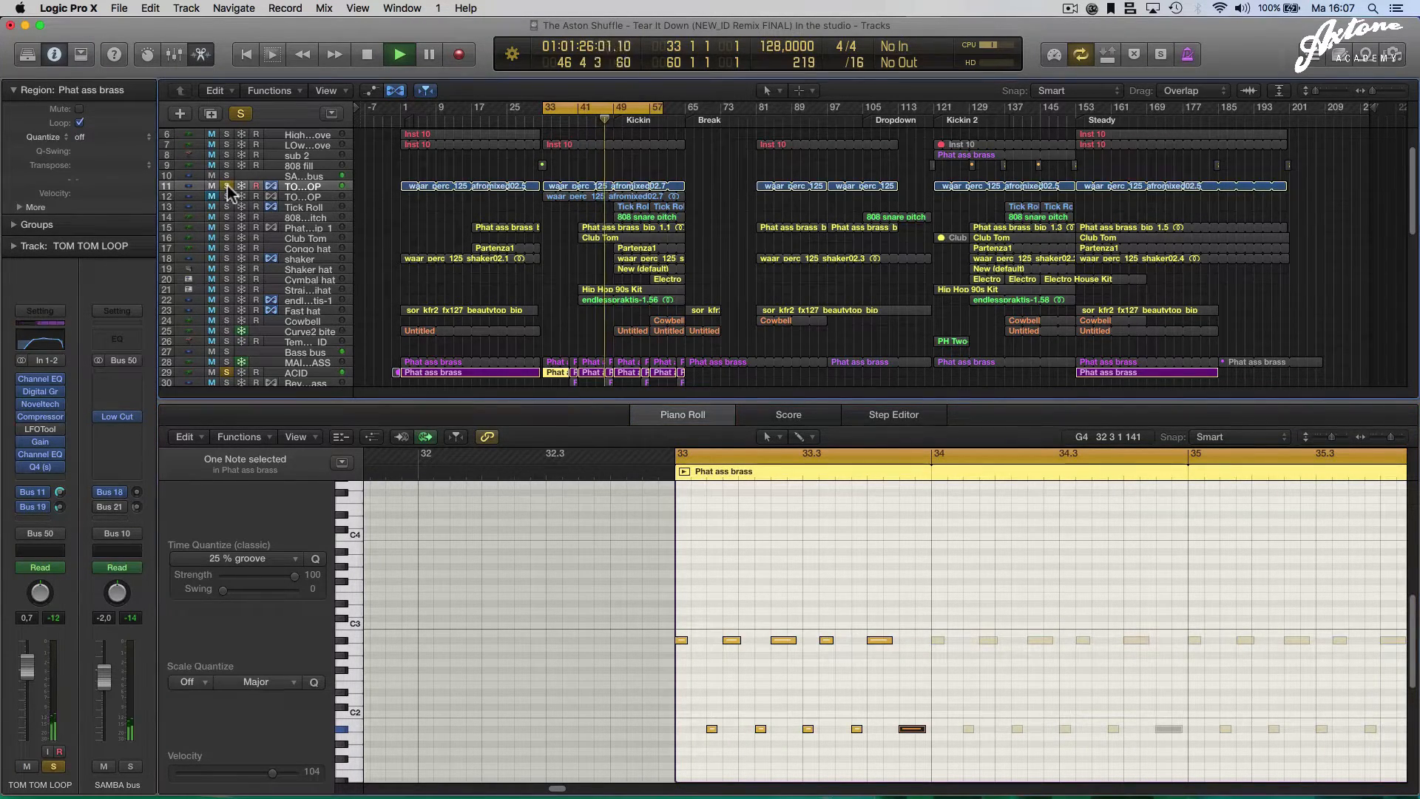
{"action": "scroll", "coordinate": [690, 169], "scroll_direction": "up", "scroll_amount": 3}
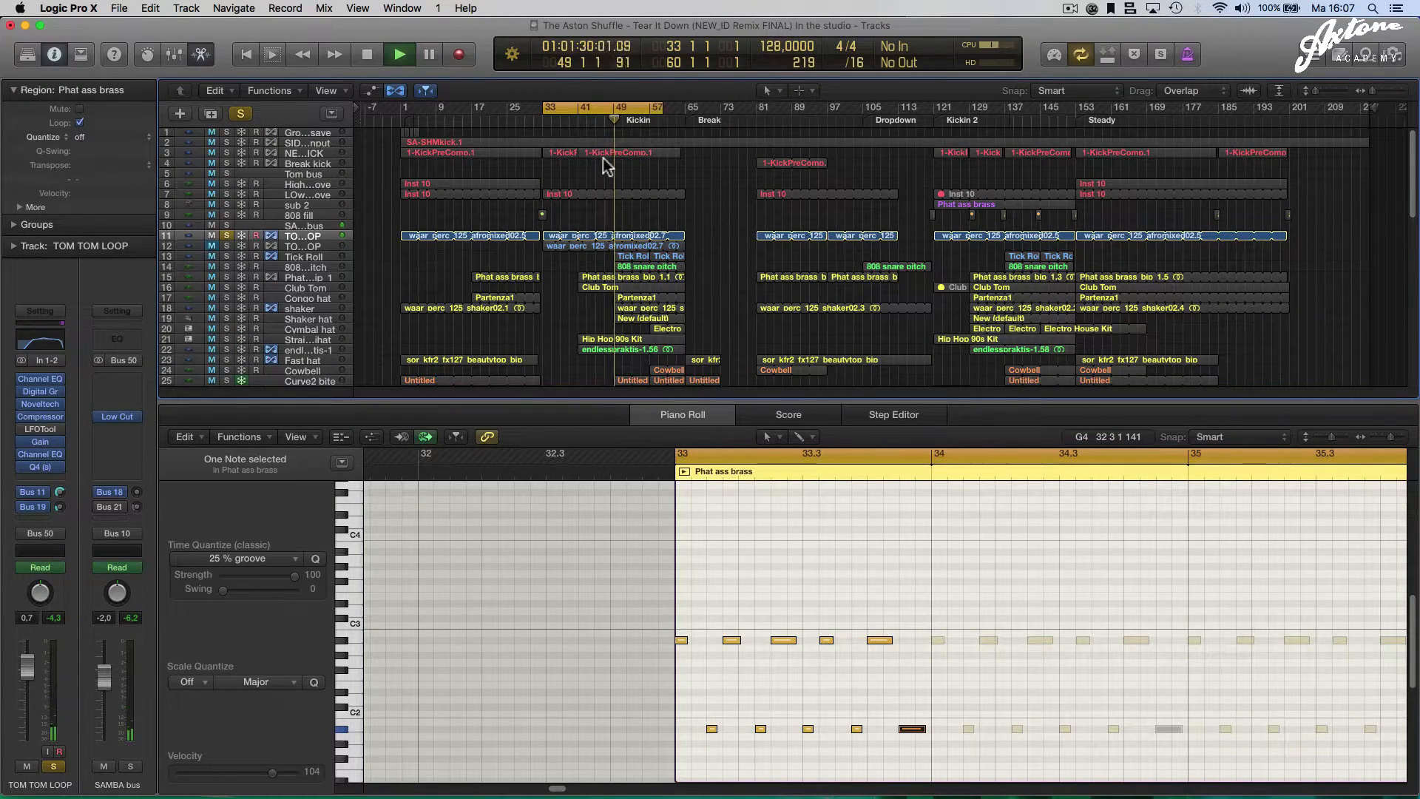
{"action": "left_click_drag", "start_coordinate": [661, 119], "coordinate": [578, 150]}
{"action": "key", "text": "space"}
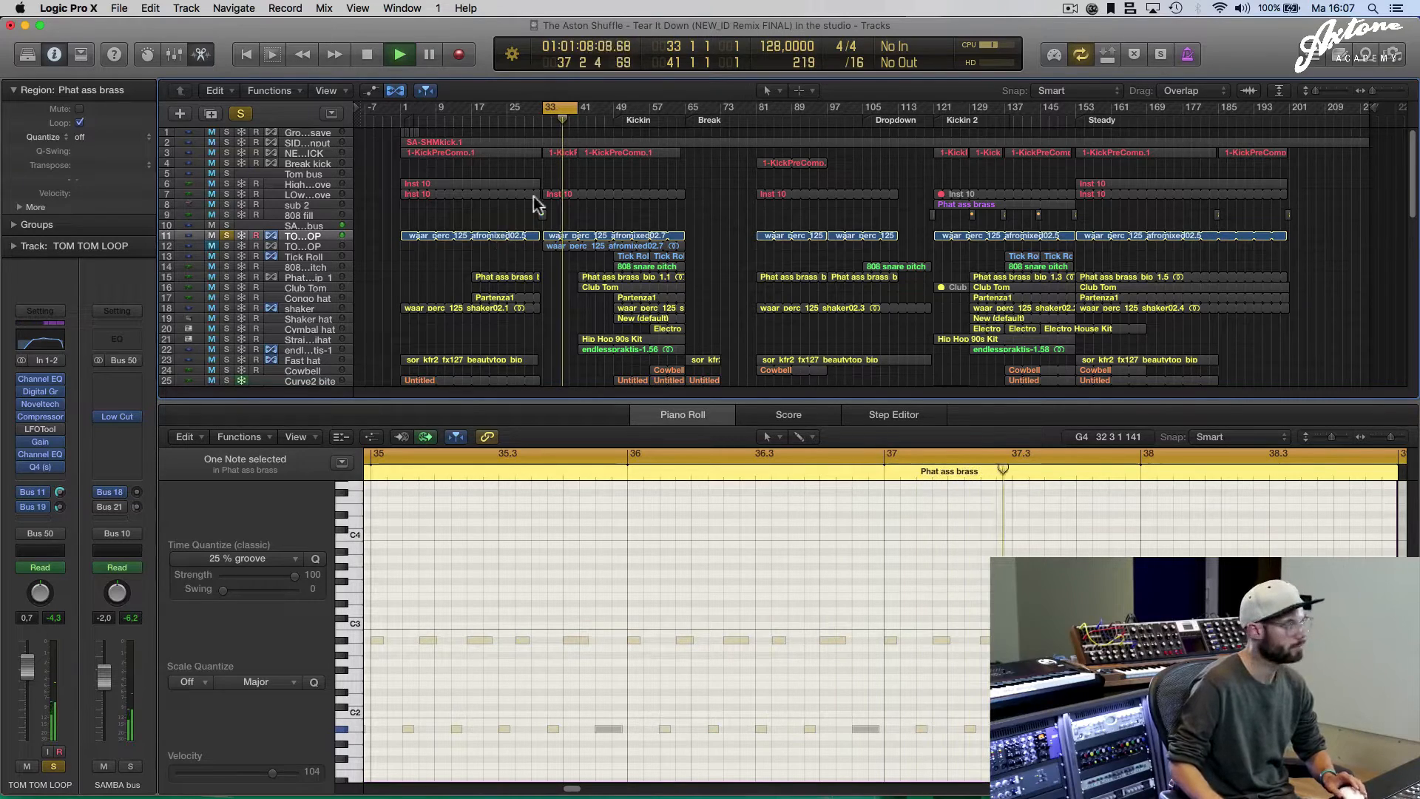
Stop playback, switch the solo from the TOM TOM LOOP on track 11 to the one on track 12, and play it briefly
{"action": "key", "text": "space"}
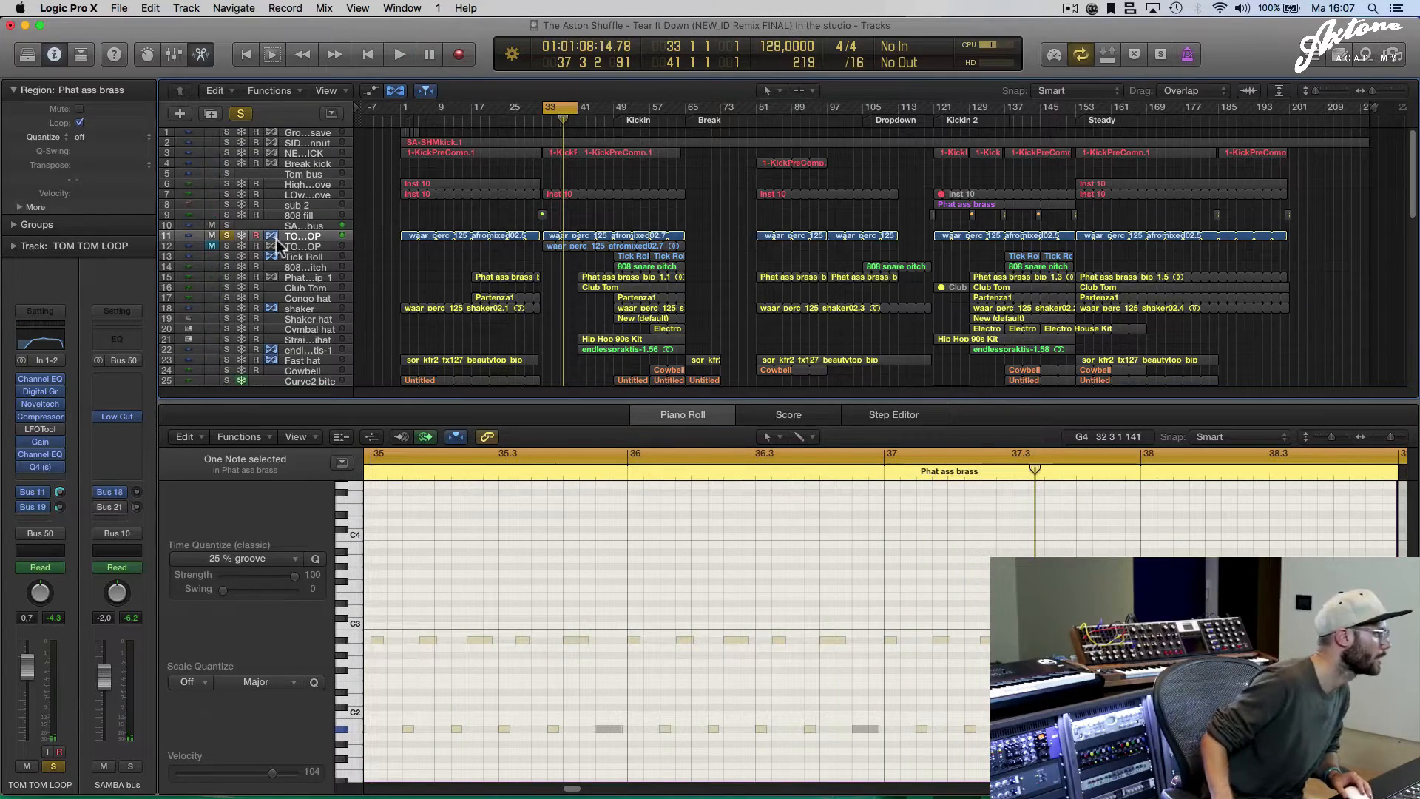
{"action": "left_click", "coordinate": [225, 236]}
{"action": "left_click", "coordinate": [227, 246]}
{"action": "left_click", "coordinate": [312, 247]}
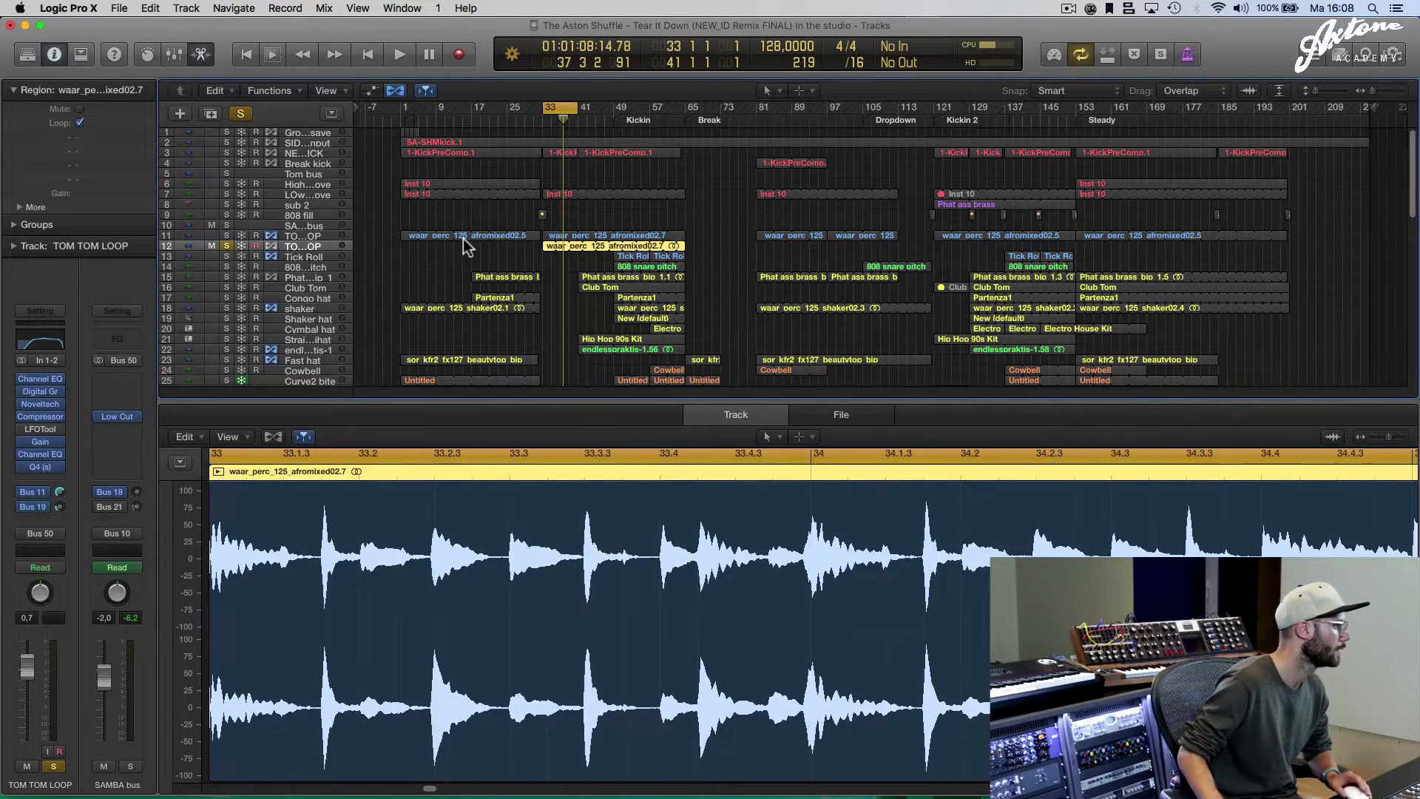
{"action": "key", "text": "space"}
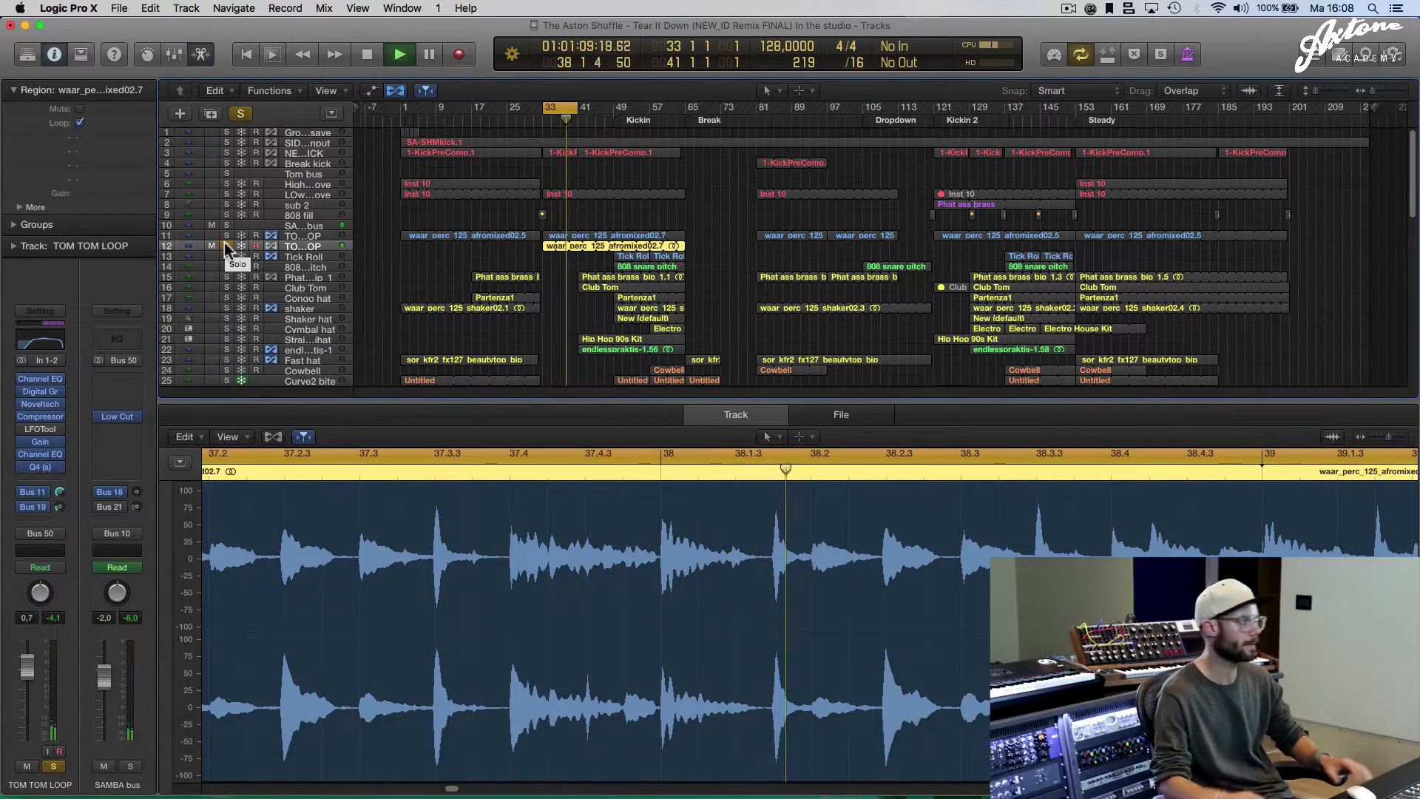
{"action": "key", "text": "space"}
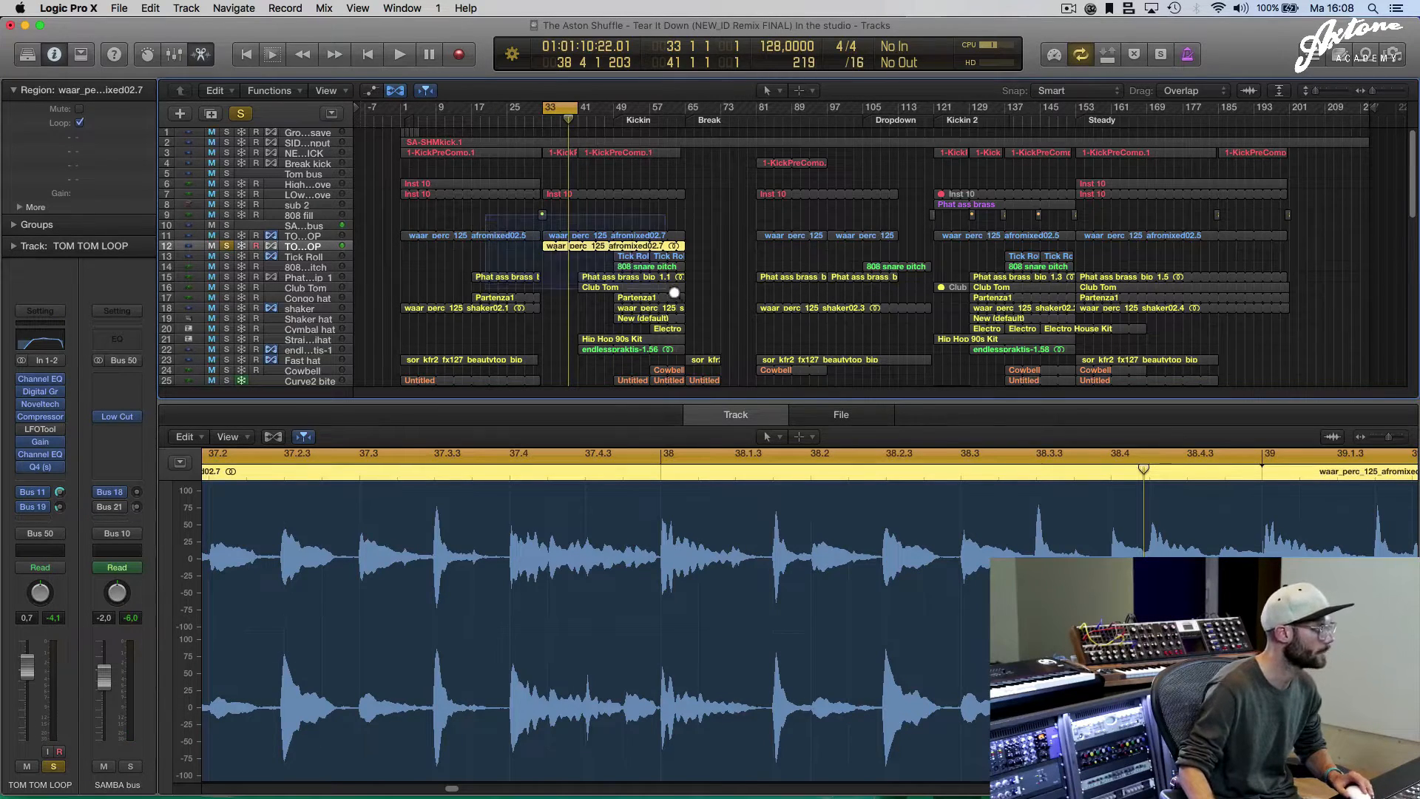
Shorten the looped tom region on track 12 to one bar, from bar 33 to bar 34
{"action": "left_click_drag", "start_coordinate": [667, 290], "coordinate": [675, 289]}
{"action": "left_click", "coordinate": [626, 240]}
{"action": "left_click", "coordinate": [721, 244]}
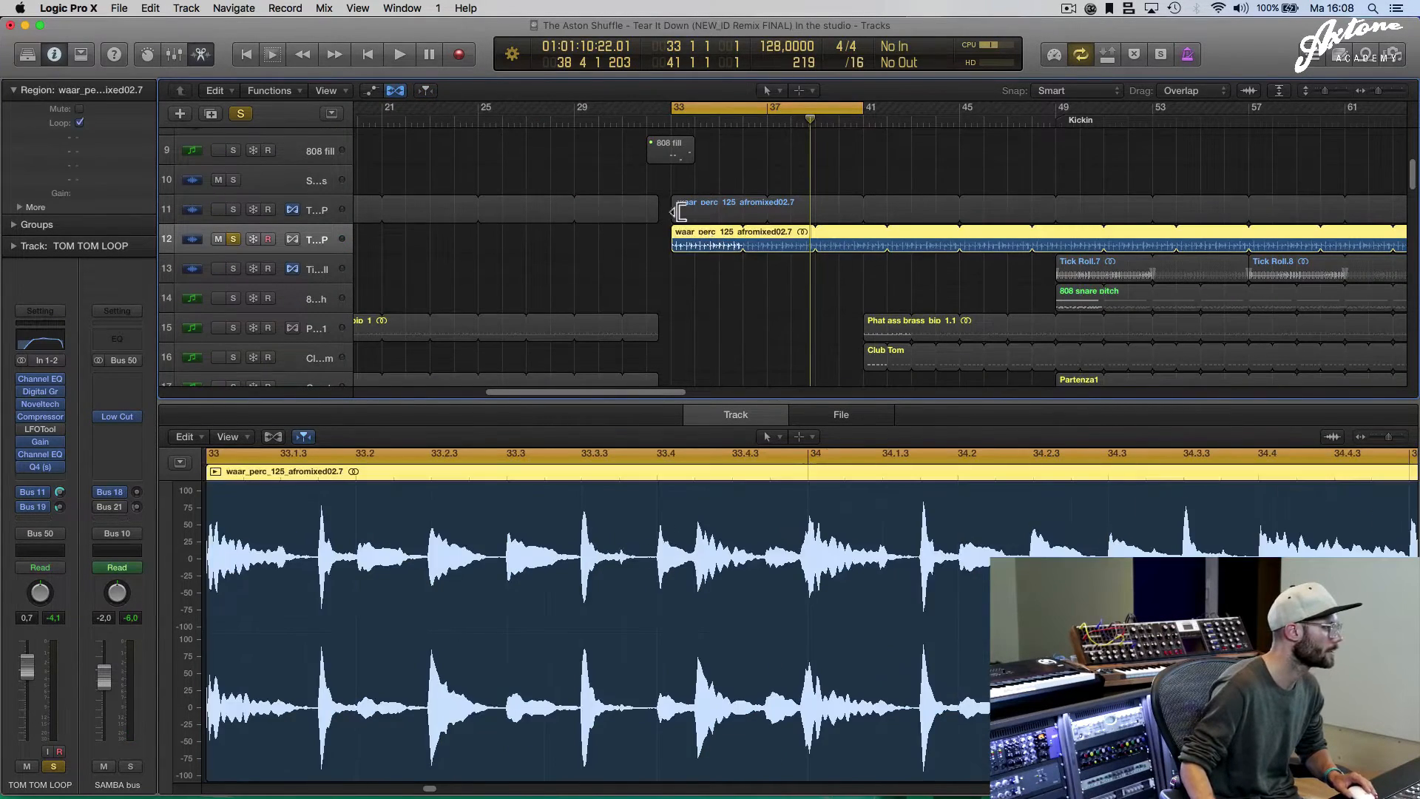
{"action": "left_click_drag", "start_coordinate": [735, 247], "coordinate": [692, 249]}
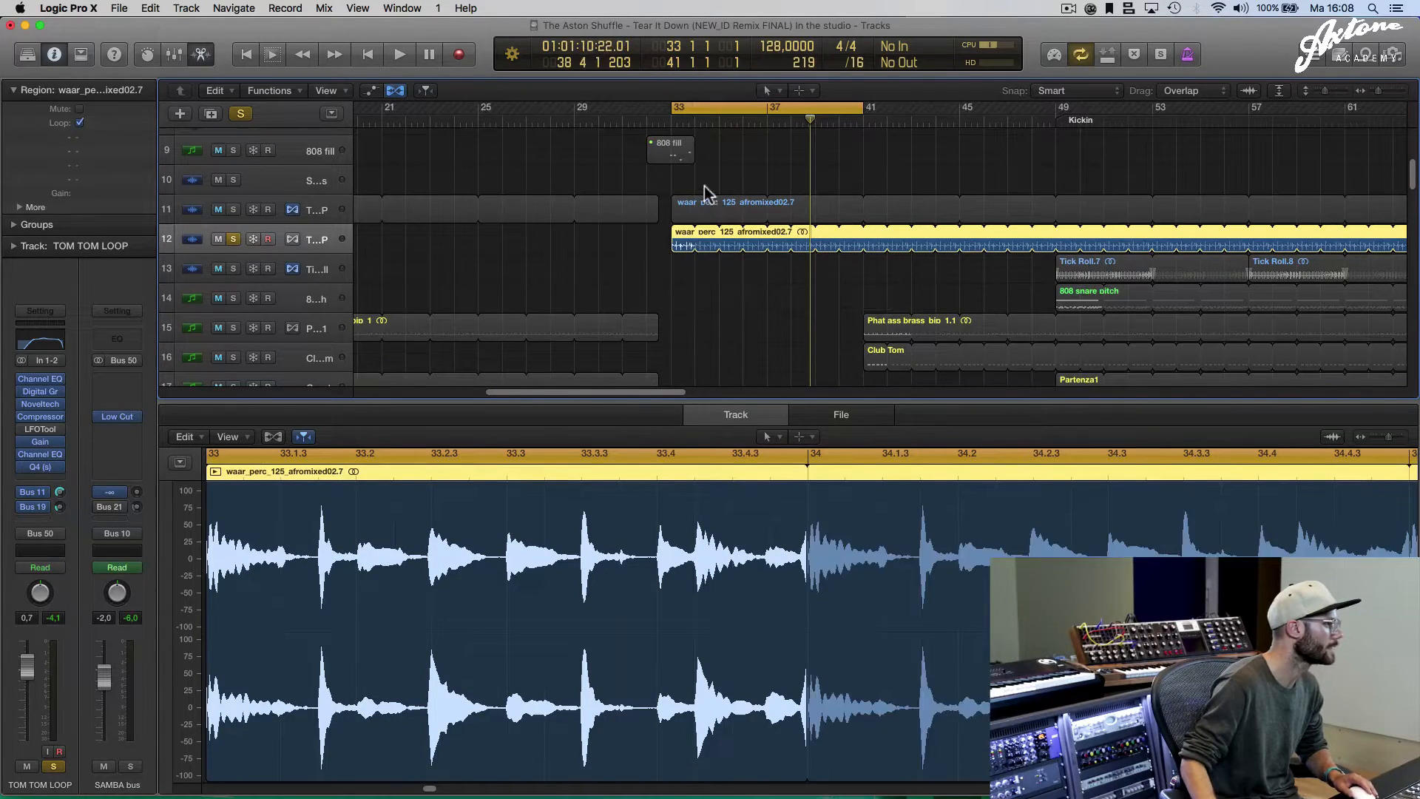
{"action": "left_click", "coordinate": [704, 186]}
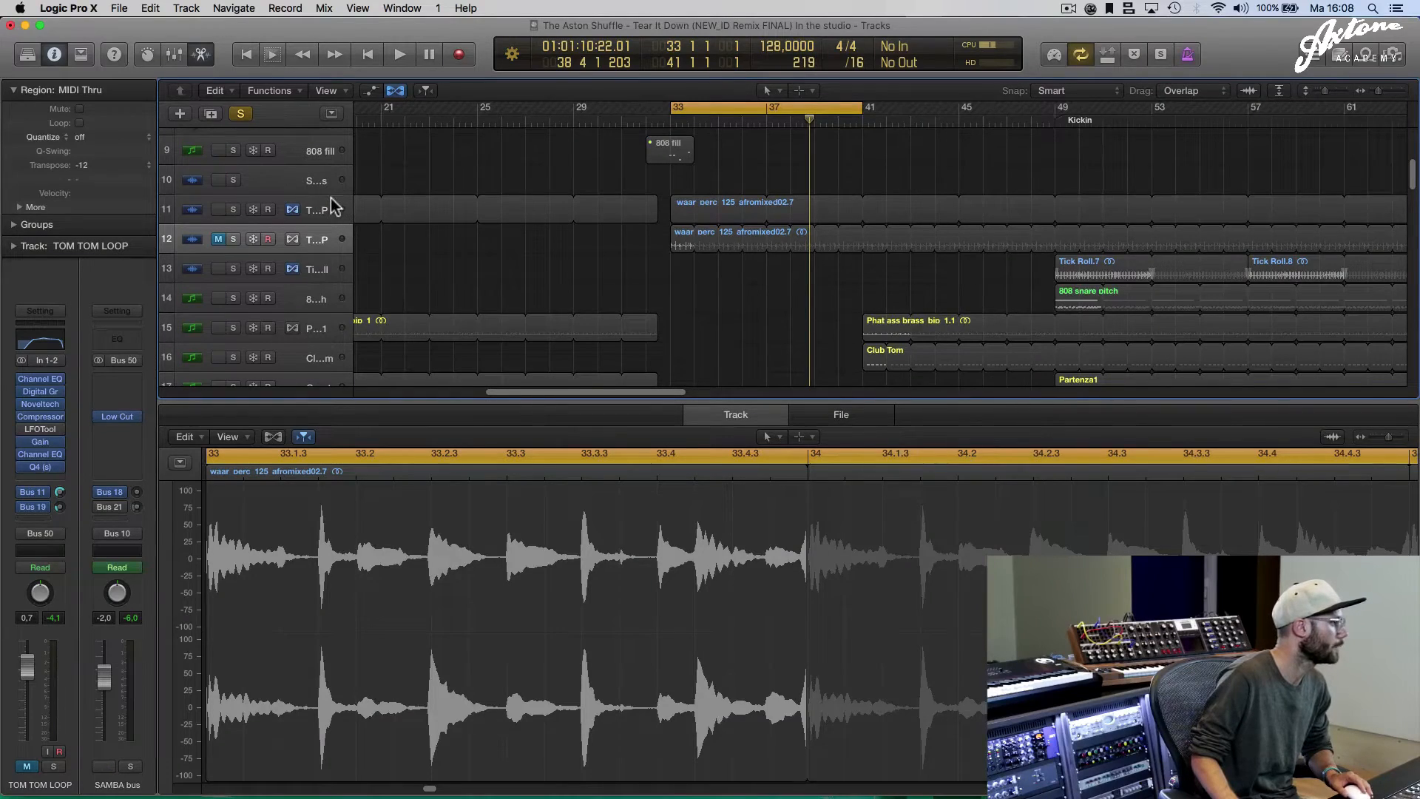
Enable Flex on the track 12 TOM TOM LOOP and disable it on track 11
{"action": "left_click", "coordinate": [333, 207]}
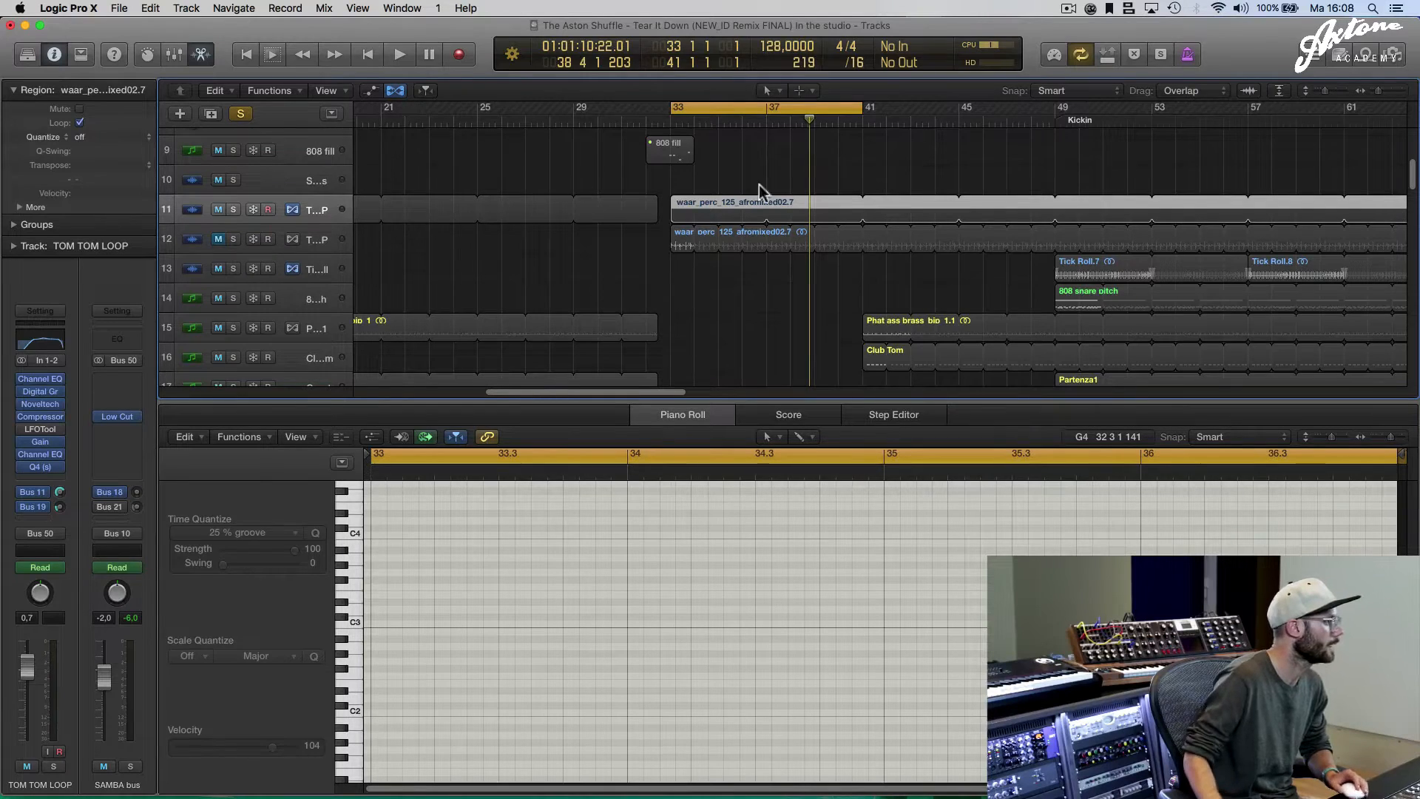
{"action": "left_click", "coordinate": [668, 200]}
{"action": "left_click", "coordinate": [690, 232]}
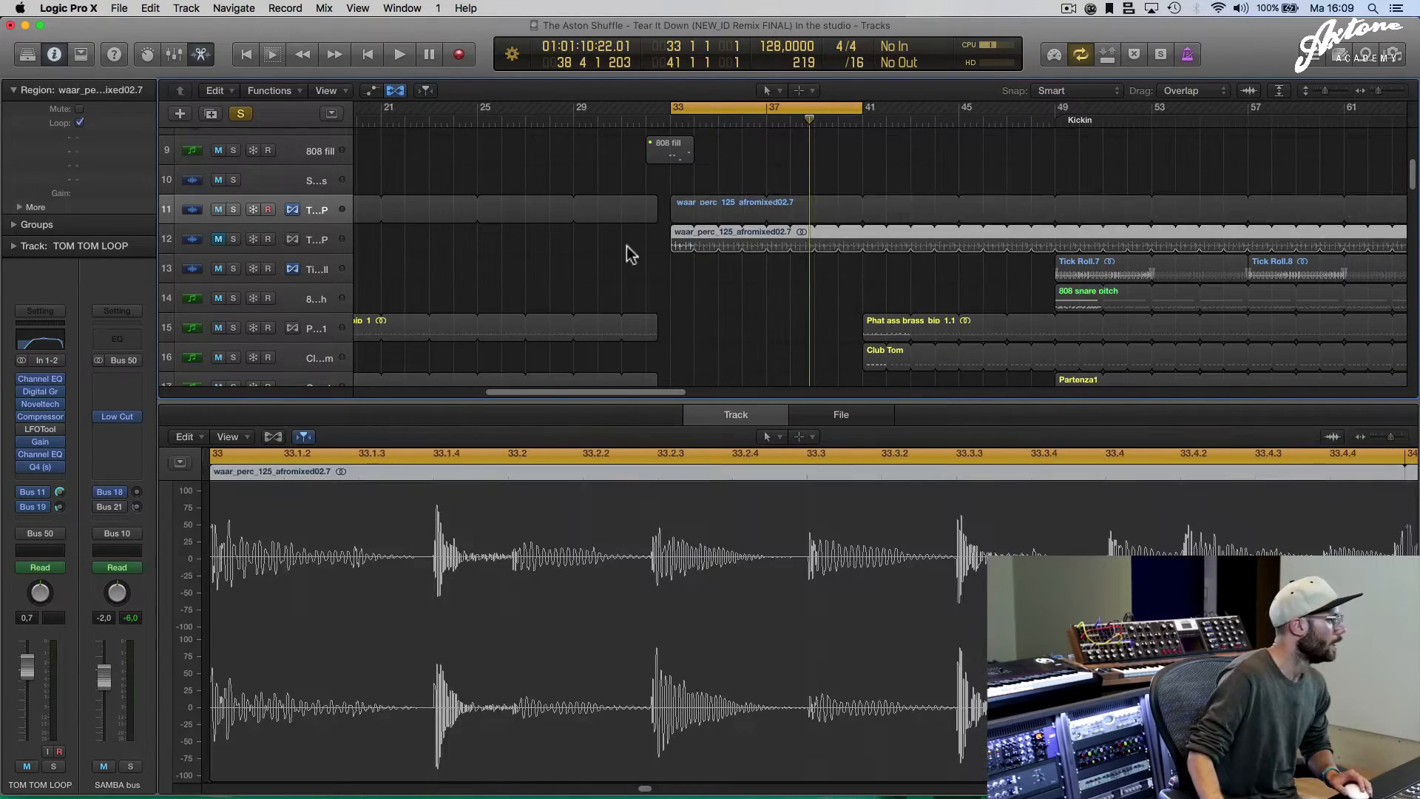
{"action": "left_click", "coordinate": [260, 233]}
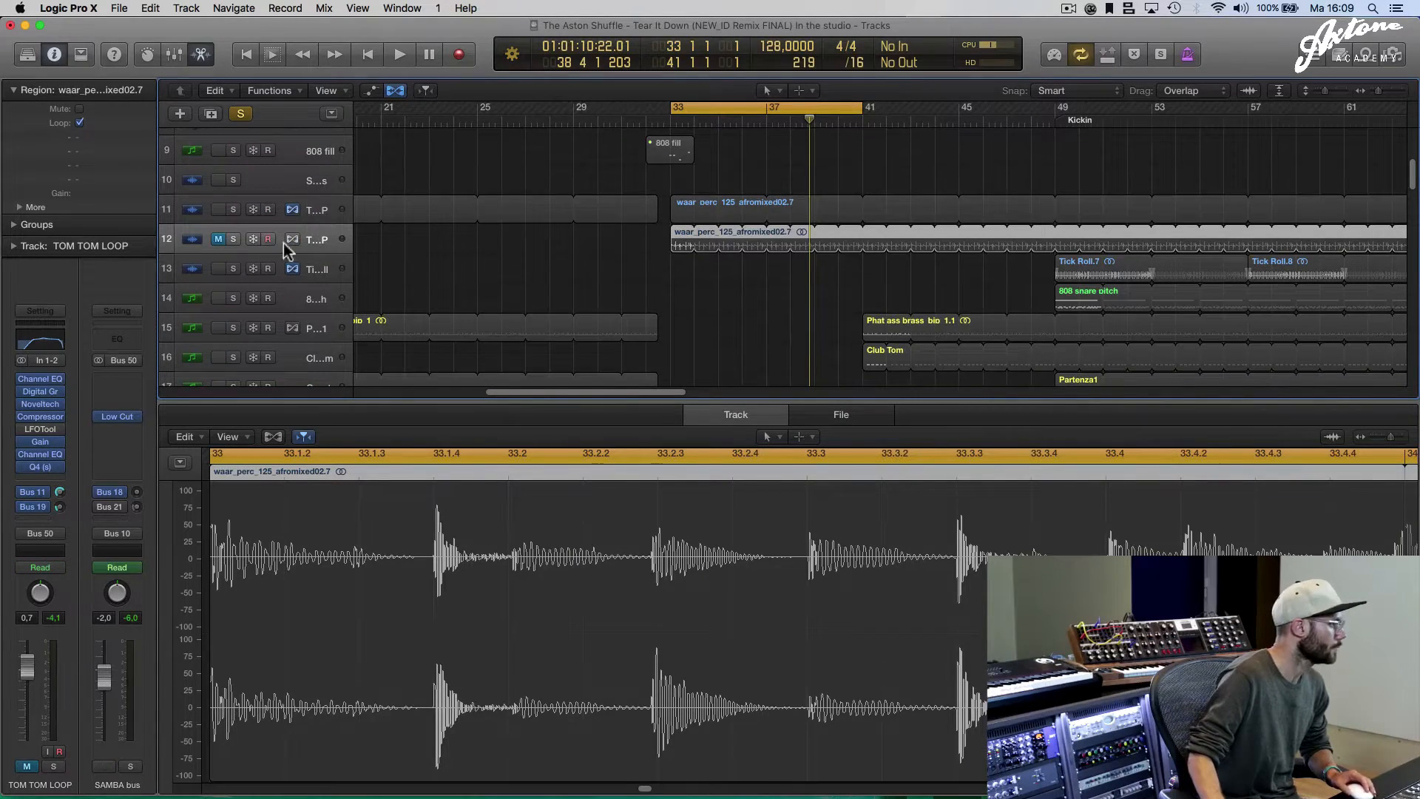
{"action": "left_click", "coordinate": [290, 240]}
{"action": "left_click", "coordinate": [294, 209]}
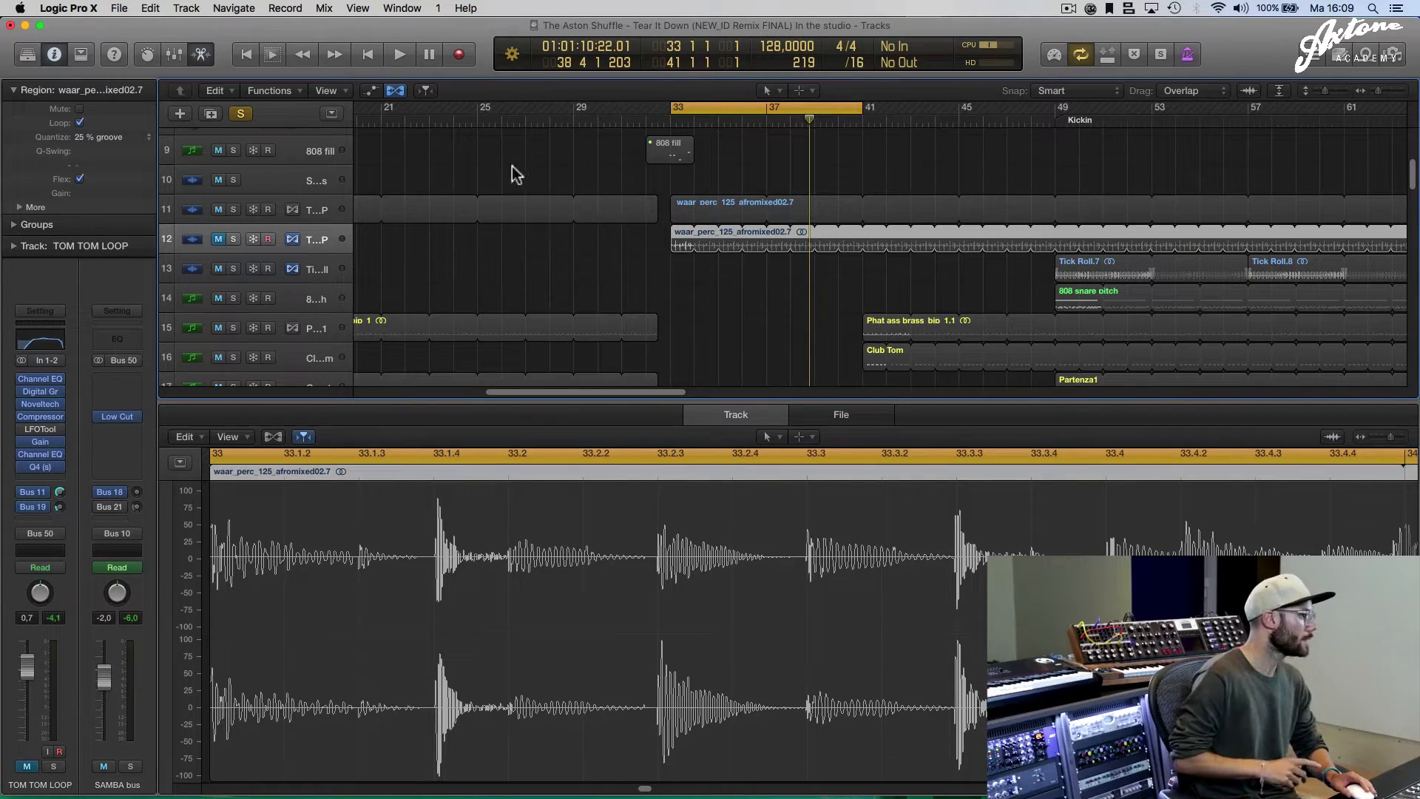
Show the flex modes available for the track 12 TOM TOM LOOP and keep Flex Time - Automatic (Slicing)
{"action": "left_click", "coordinate": [697, 236]}
{"action": "left_click", "coordinate": [684, 230]}
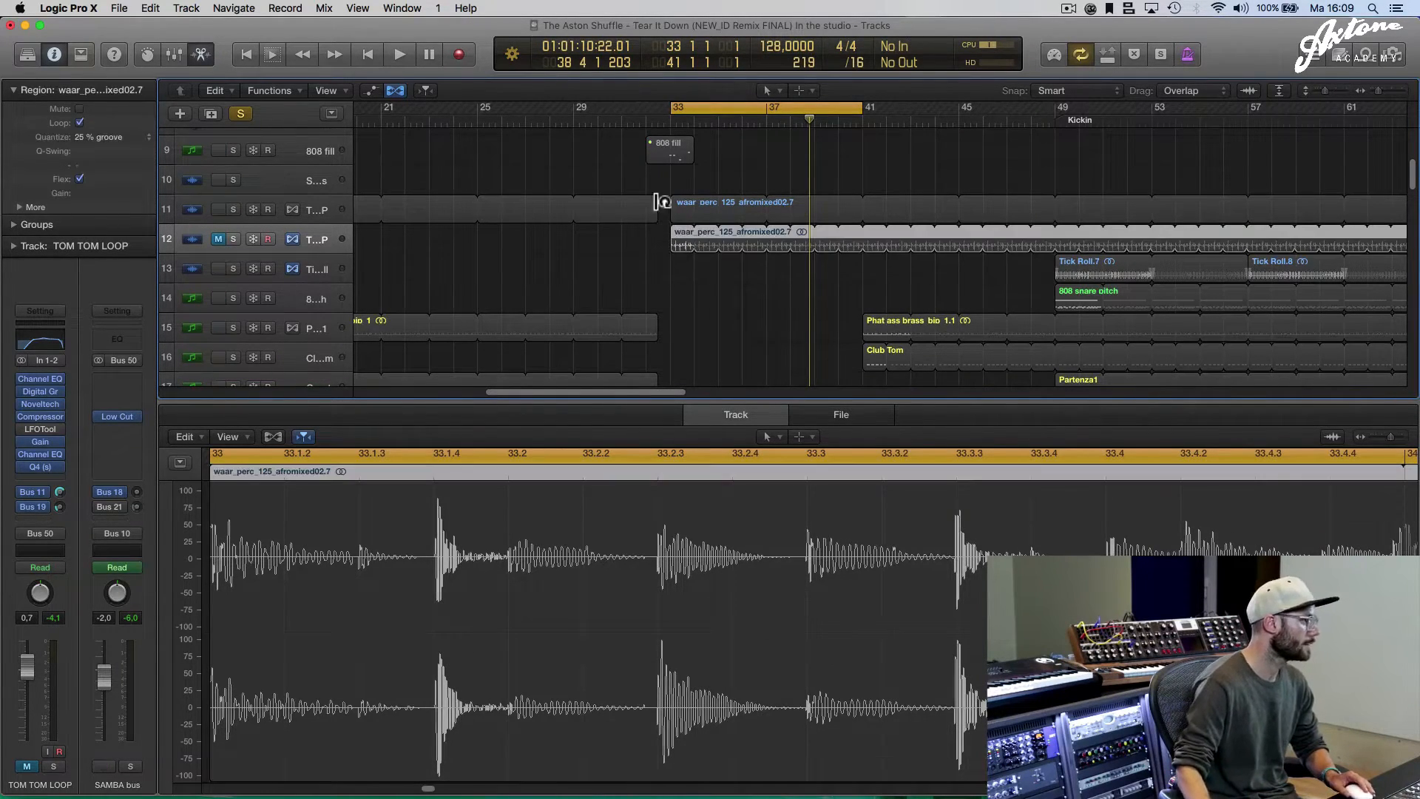
{"action": "left_click_drag", "start_coordinate": [651, 174], "coordinate": [759, 307]}
{"action": "left_click_drag", "start_coordinate": [465, 198], "coordinate": [739, 319]}
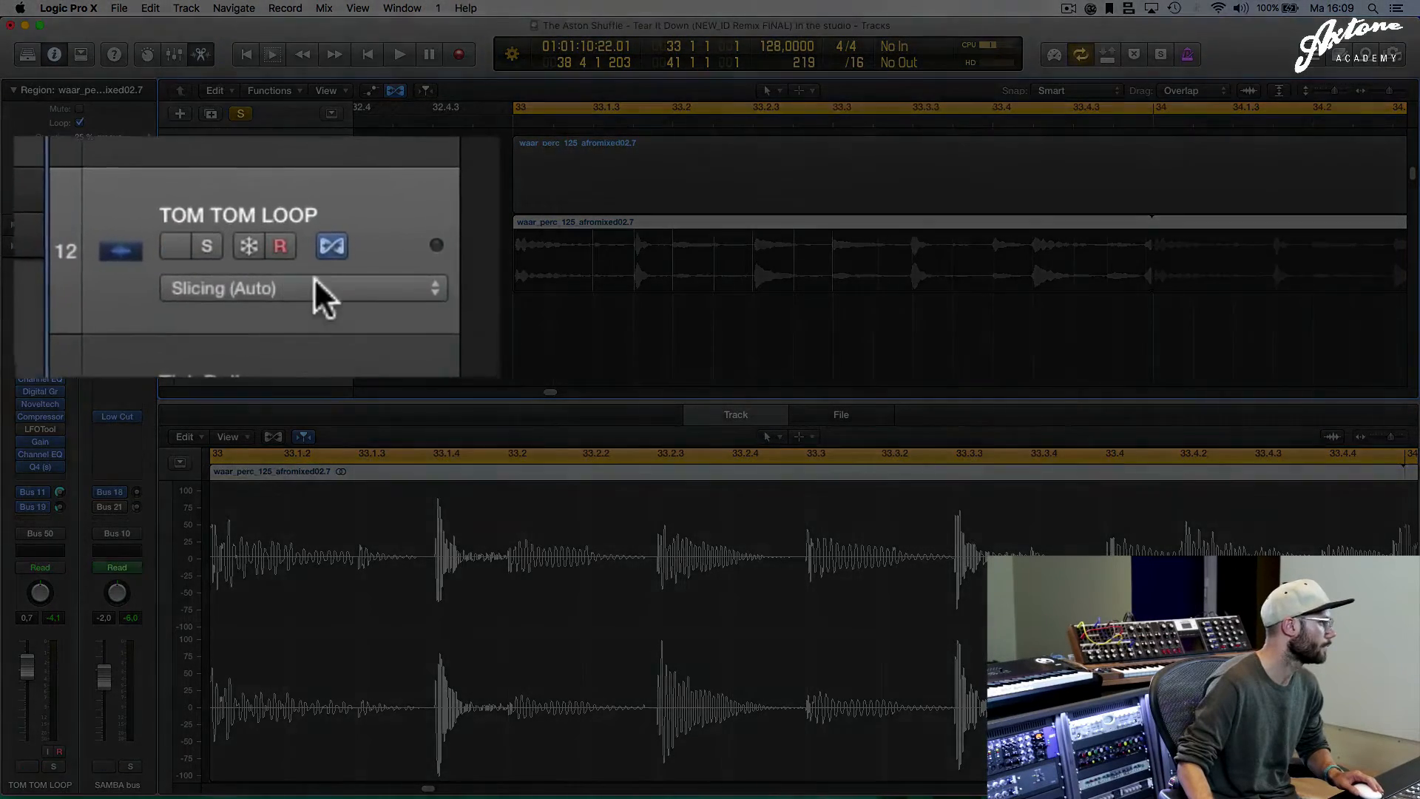
{"action": "left_click", "coordinate": [293, 281]}
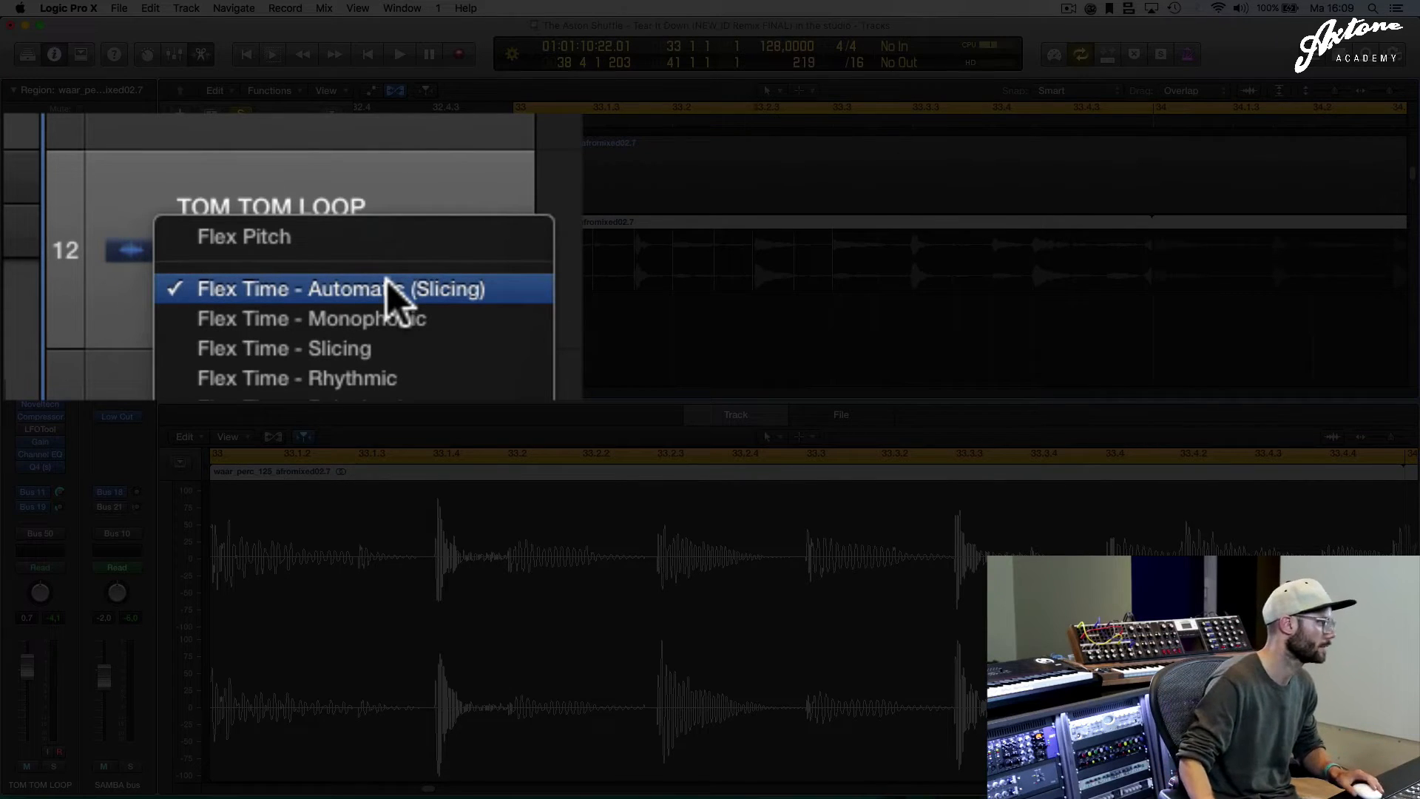
{"action": "left_click", "coordinate": [502, 273]}
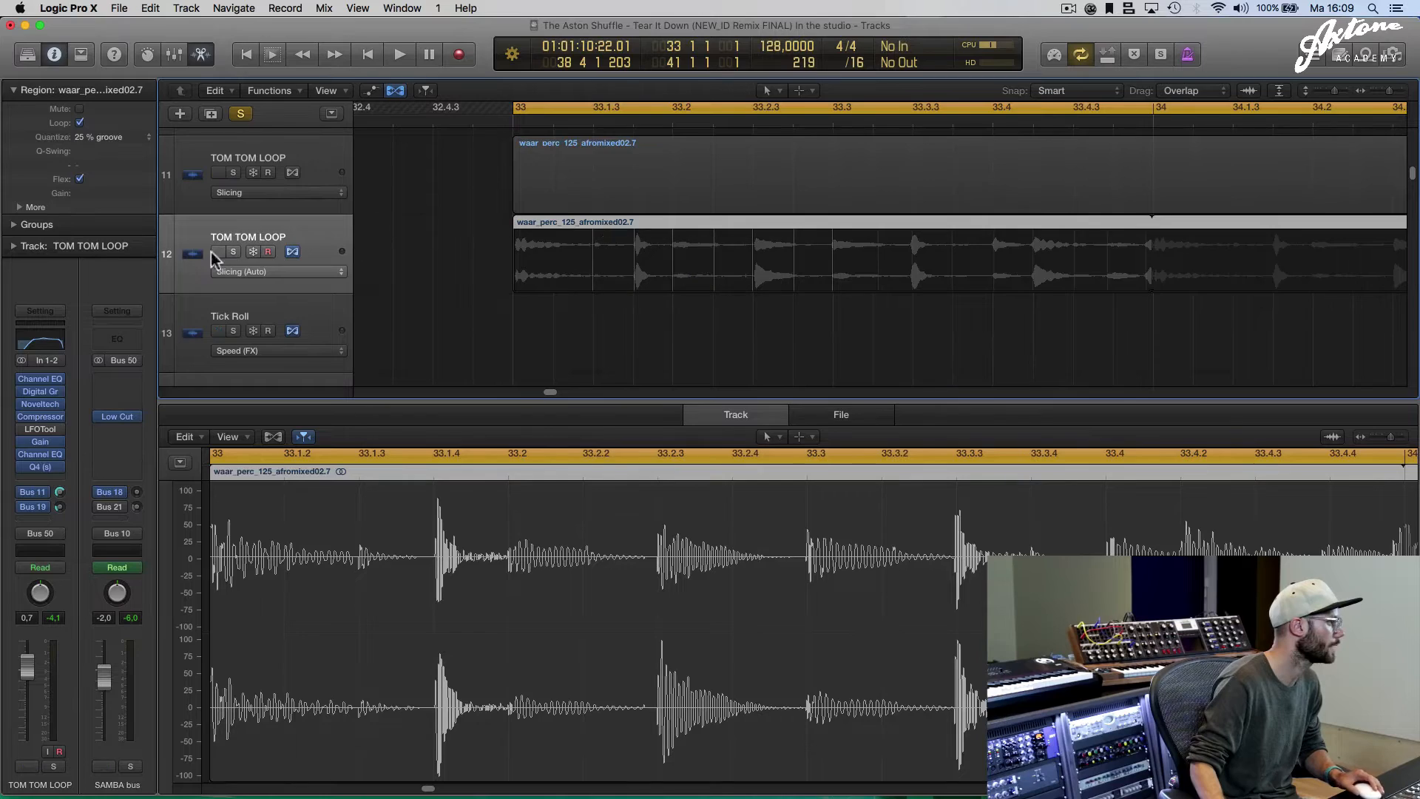
Solo the track 12 TOM TOM LOOP and set its region's quantize to 50 % groove
{"action": "left_click", "coordinate": [241, 252]}
{"action": "left_click", "coordinate": [416, 250]}
{"action": "left_click", "coordinate": [569, 222]}
{"action": "left_click", "coordinate": [111, 137]}
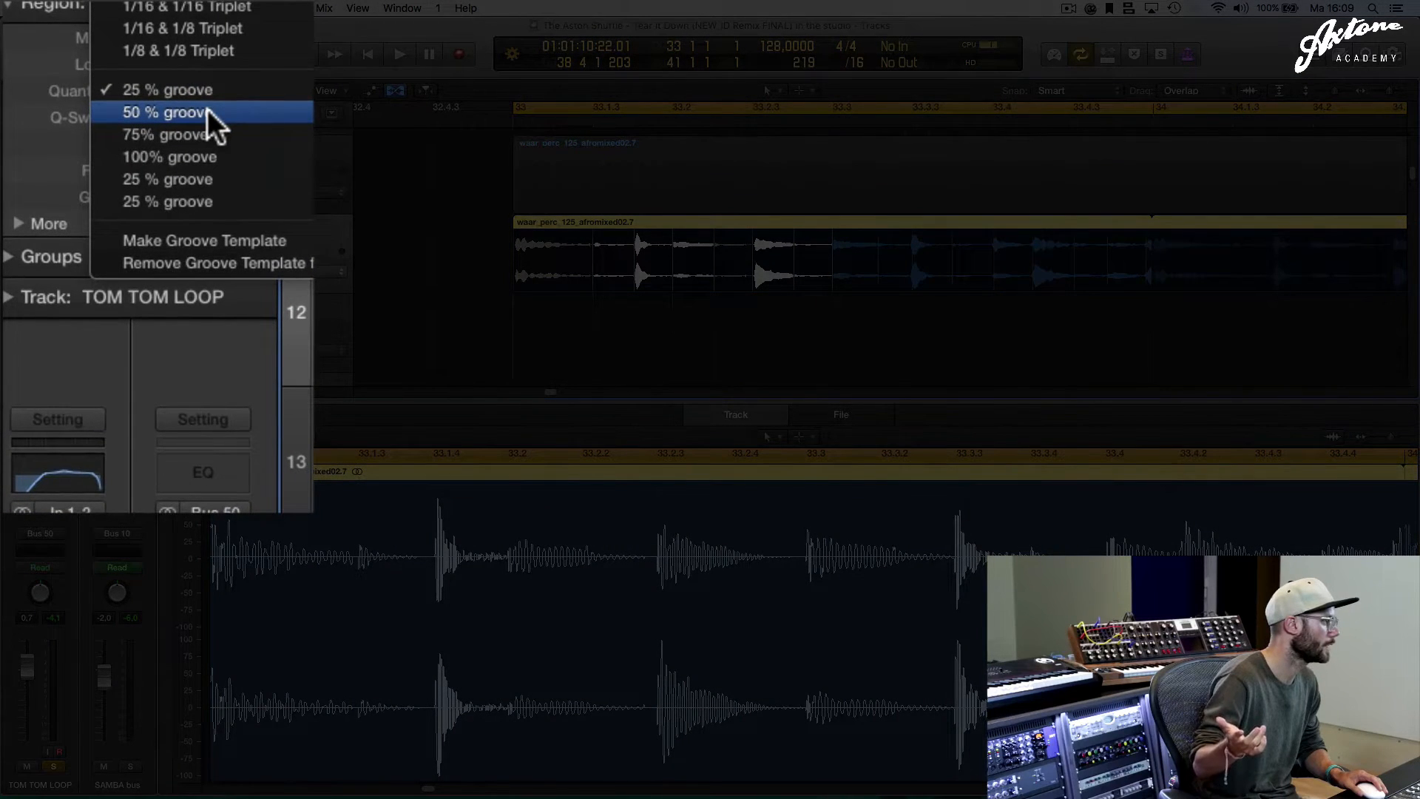
{"action": "left_click", "coordinate": [207, 112]}
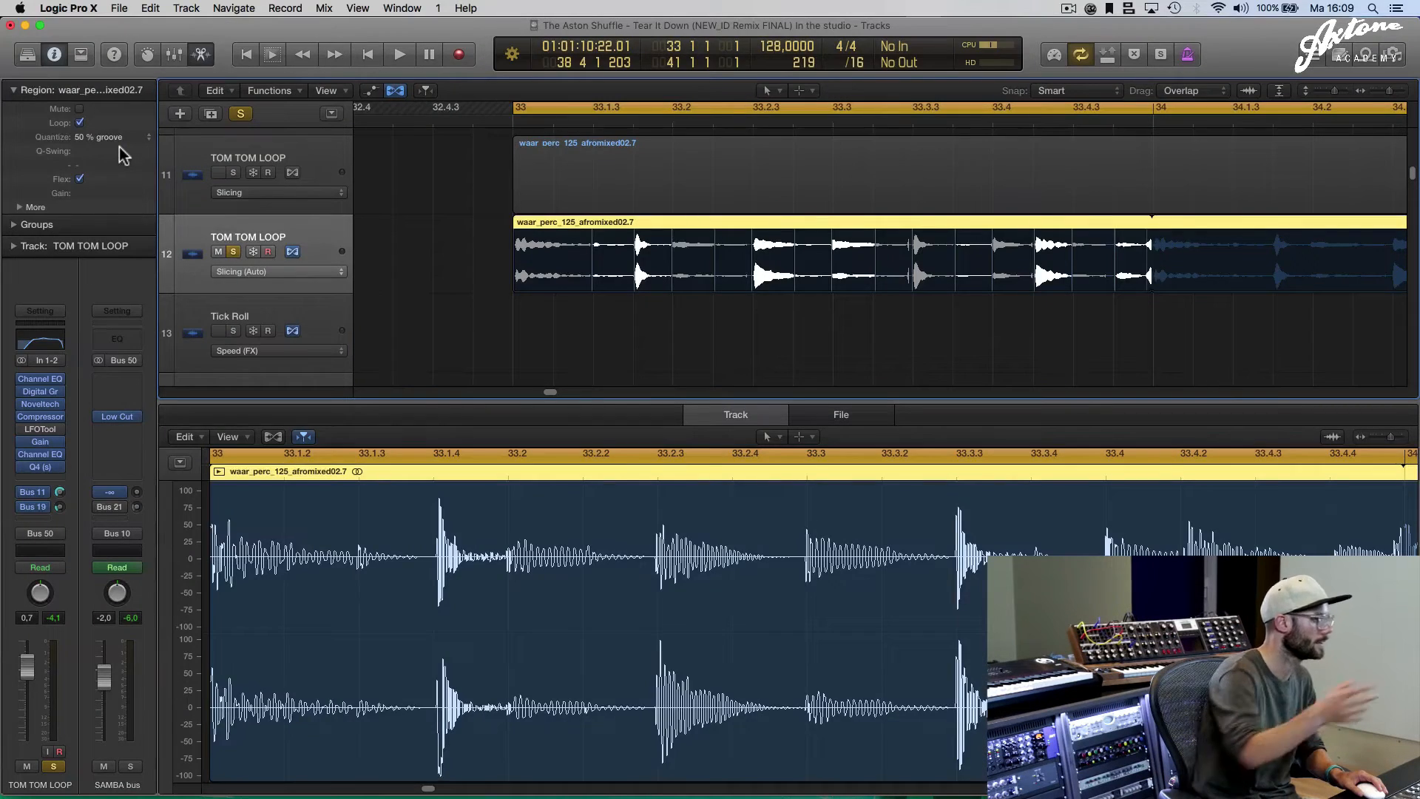
Try the 75% groove on the track 12 region, and set its quantize to 25 % groove
{"action": "mouse_move", "coordinate": [122, 156]}
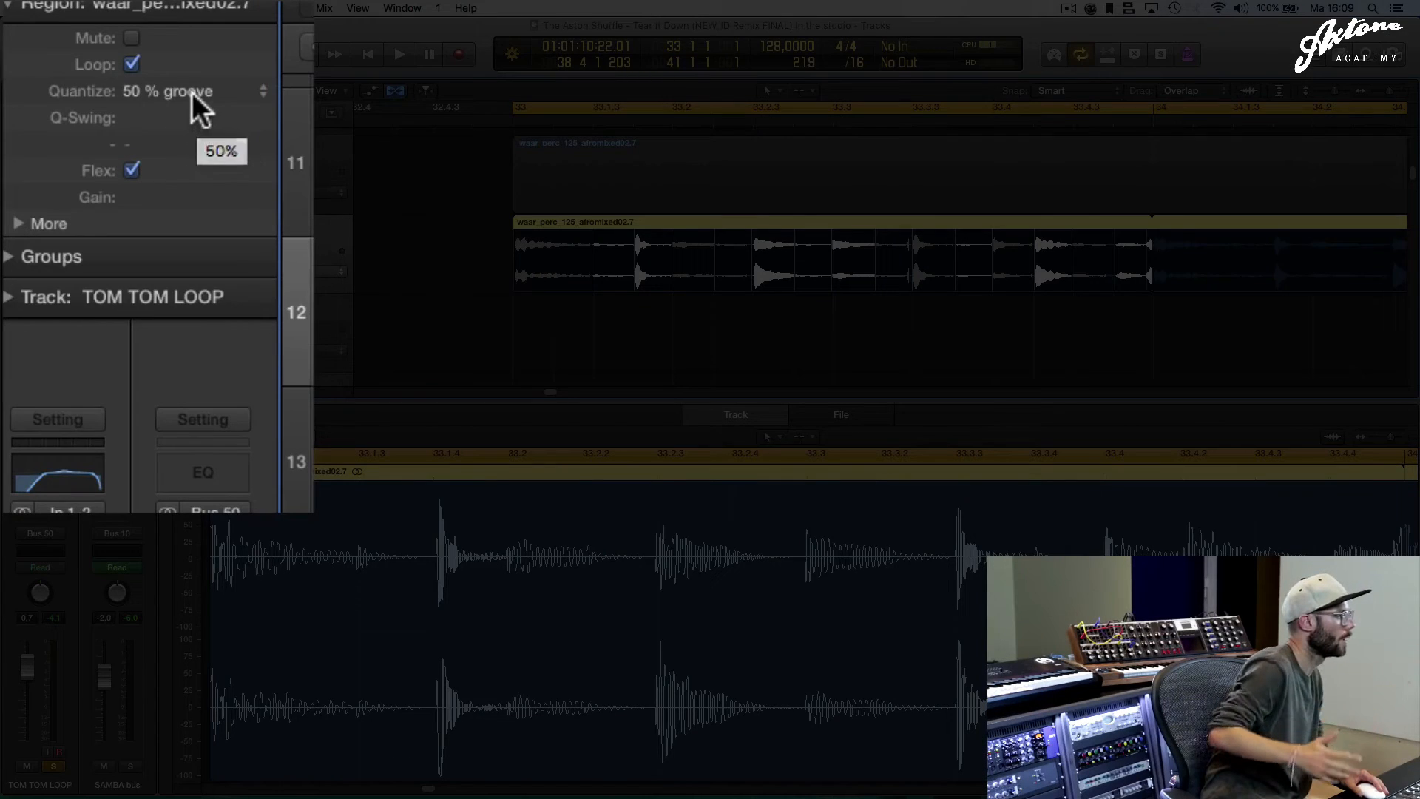
{"action": "left_click", "coordinate": [193, 92]}
{"action": "left_click", "coordinate": [192, 105]}
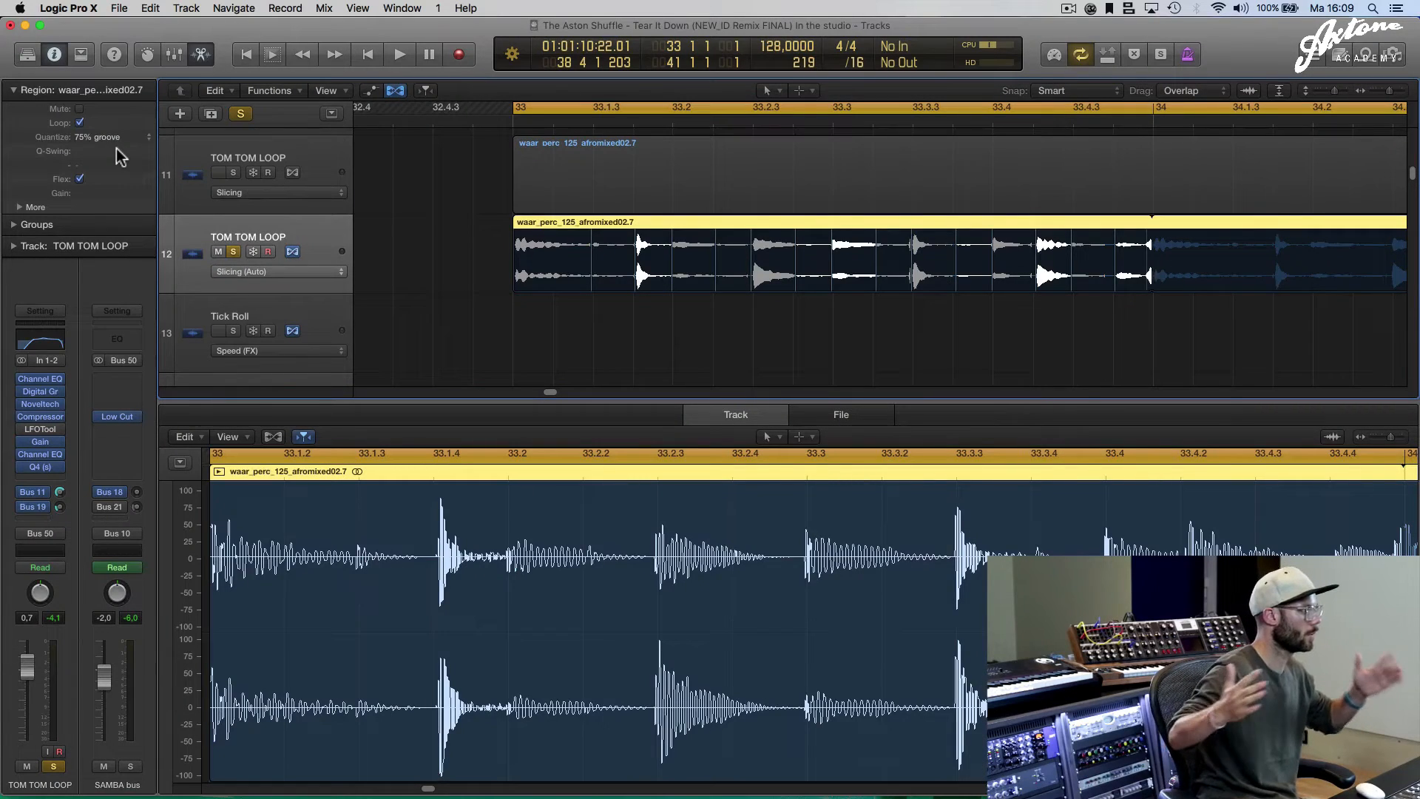
{"action": "left_click", "coordinate": [116, 143]}
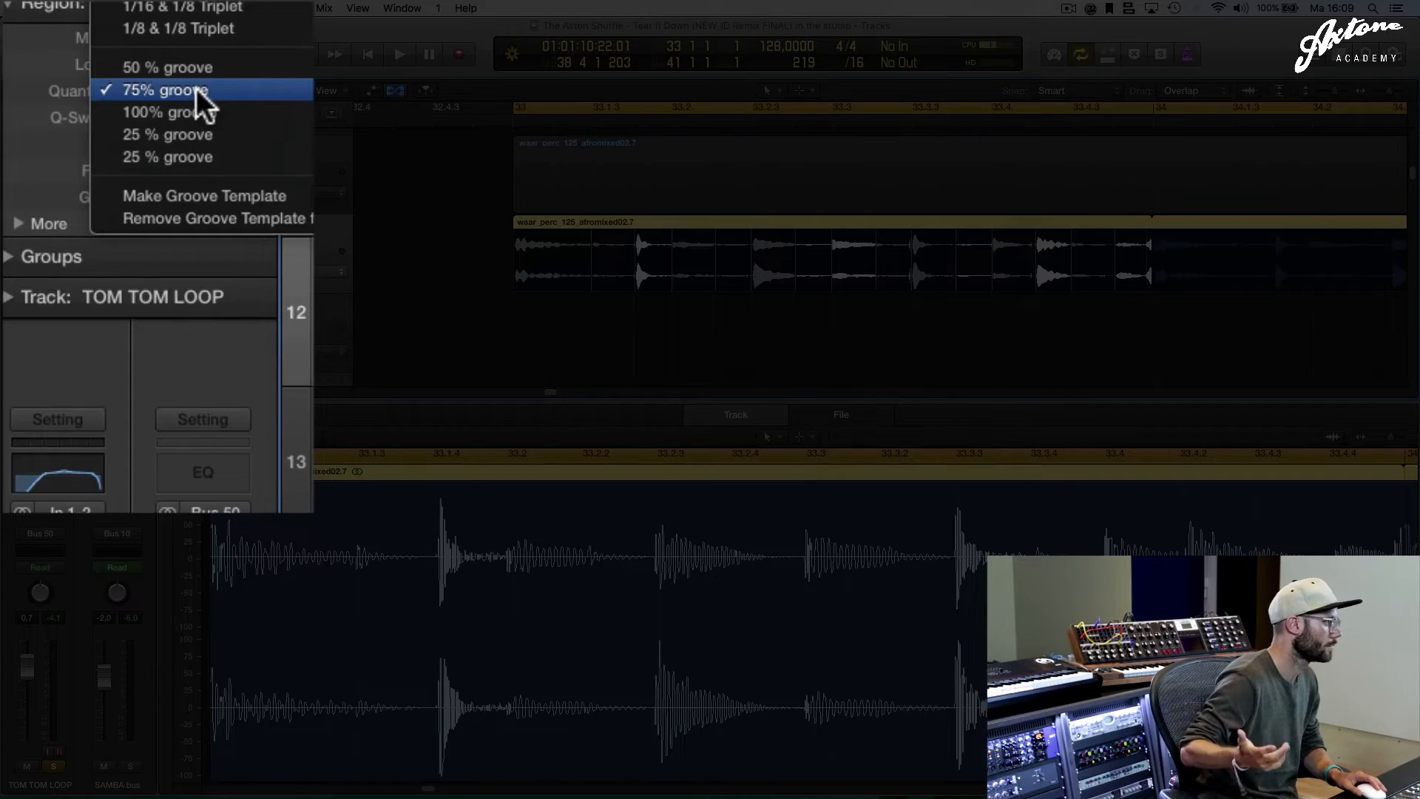
{"action": "left_click", "coordinate": [201, 156]}
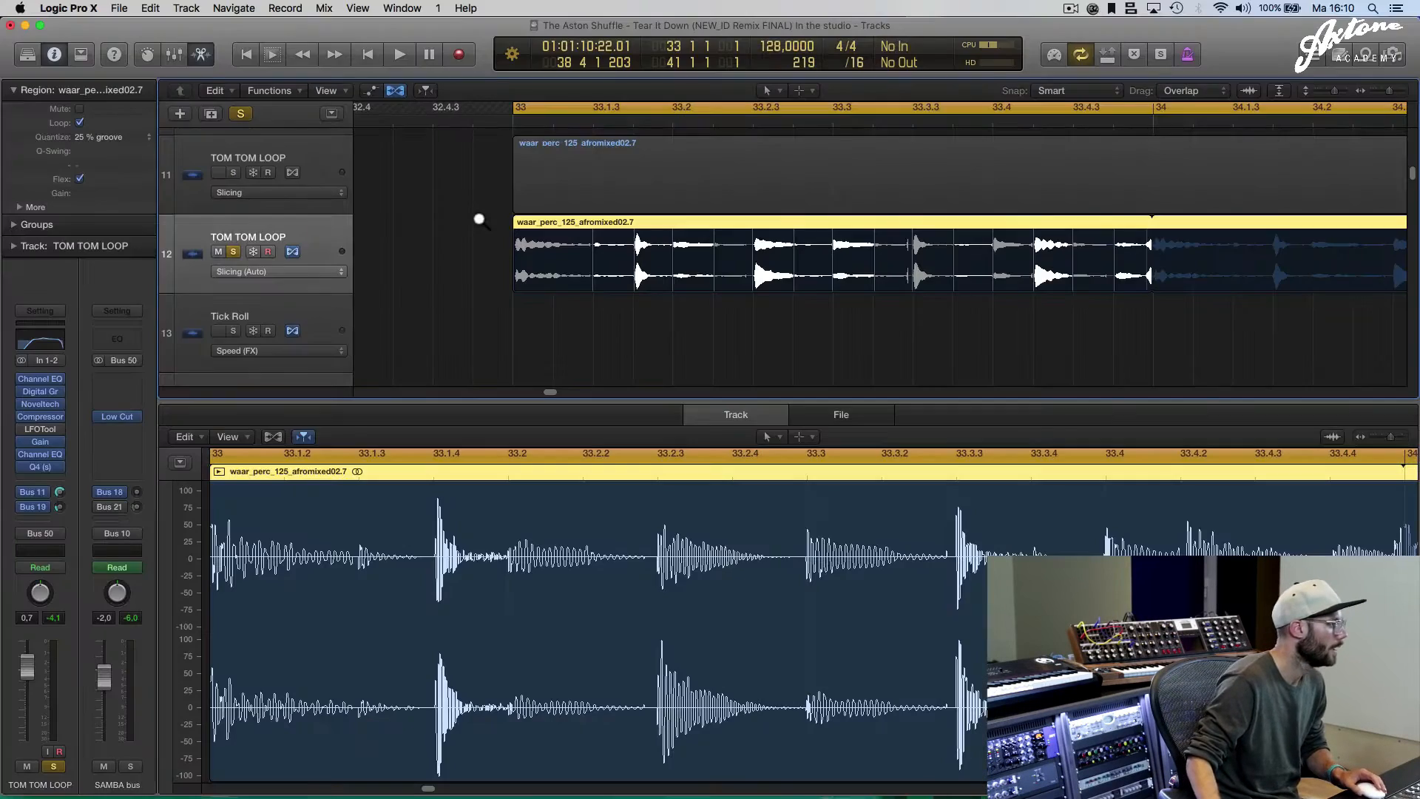
Enlarge the Tracks area above the audio editor and show the whole arrangement
{"action": "left_click", "coordinate": [478, 215], "text": "ctrl+alt"}
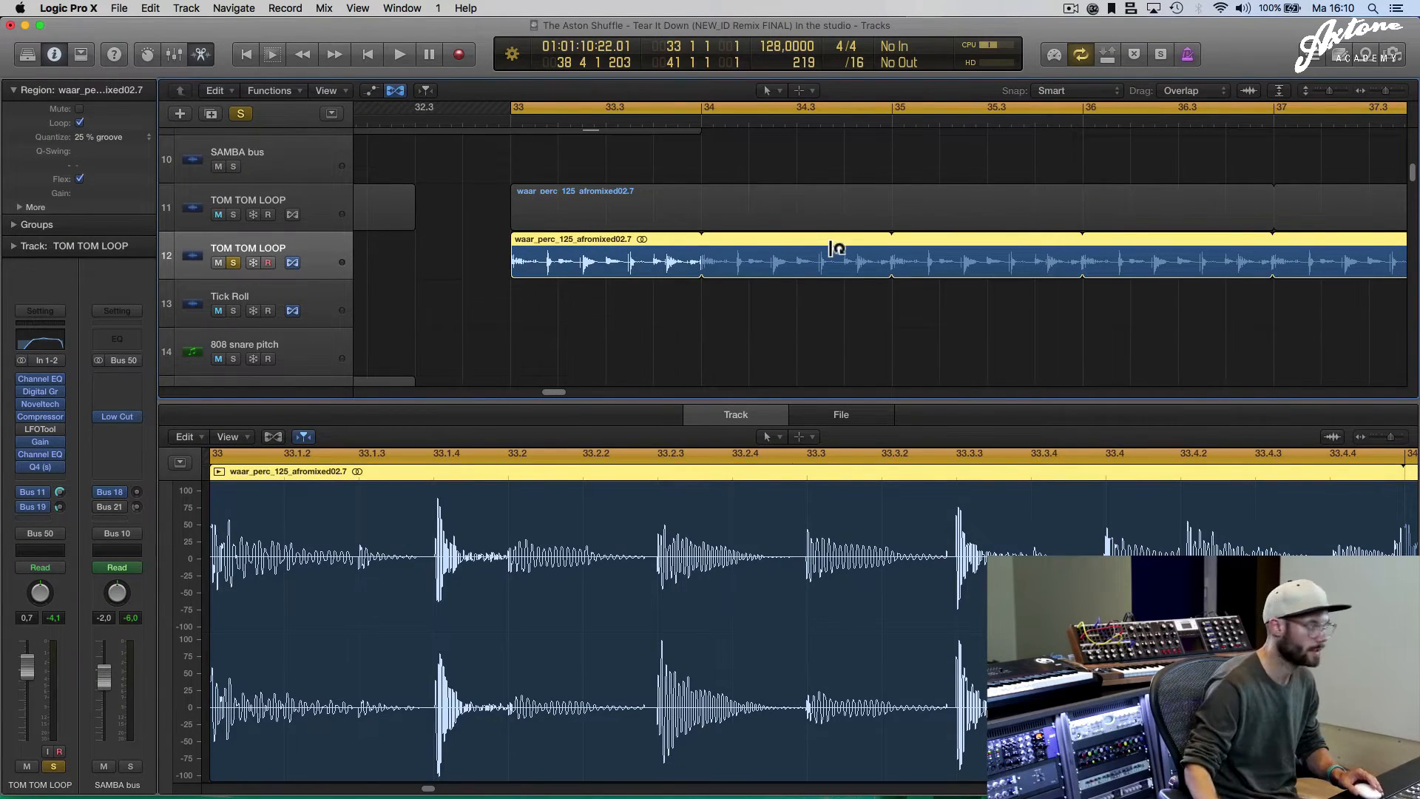
{"action": "left_click", "coordinate": [815, 324], "text": "ctrl+alt"}
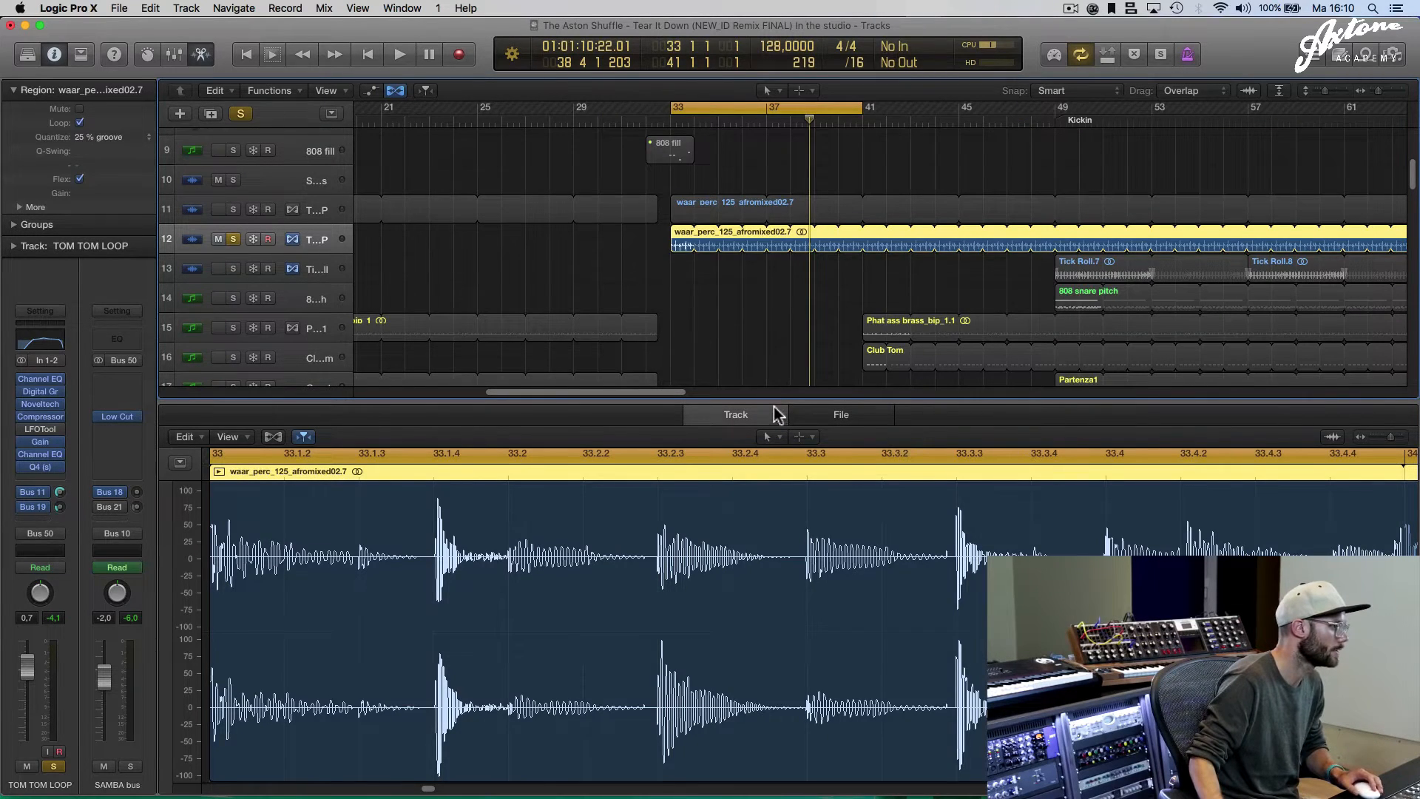
{"action": "left_click_drag", "start_coordinate": [770, 400], "coordinate": [771, 632]}
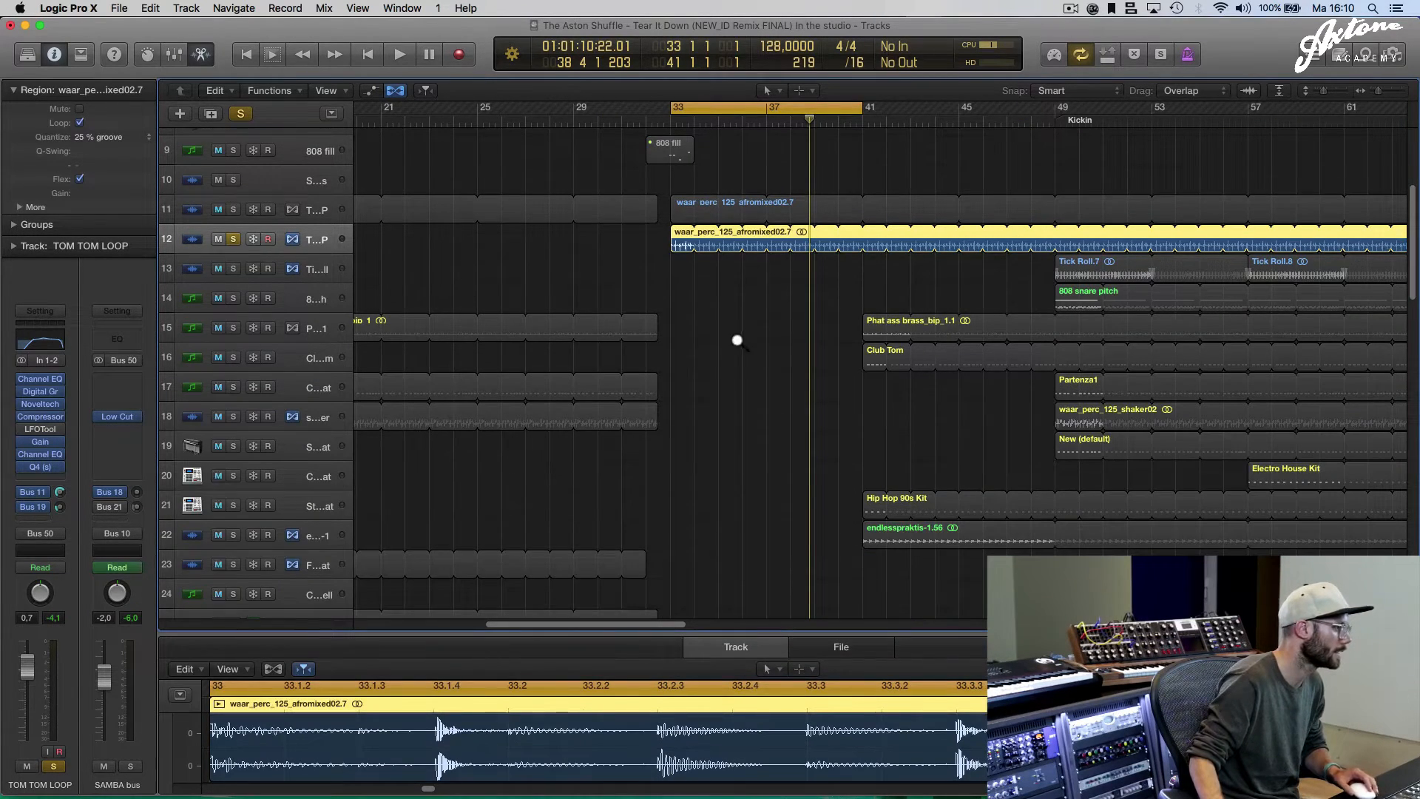
{"action": "left_click", "coordinate": [737, 340], "text": "ctrl+alt"}
{"action": "left_click", "coordinate": [728, 301], "text": "ctrl+alt"}
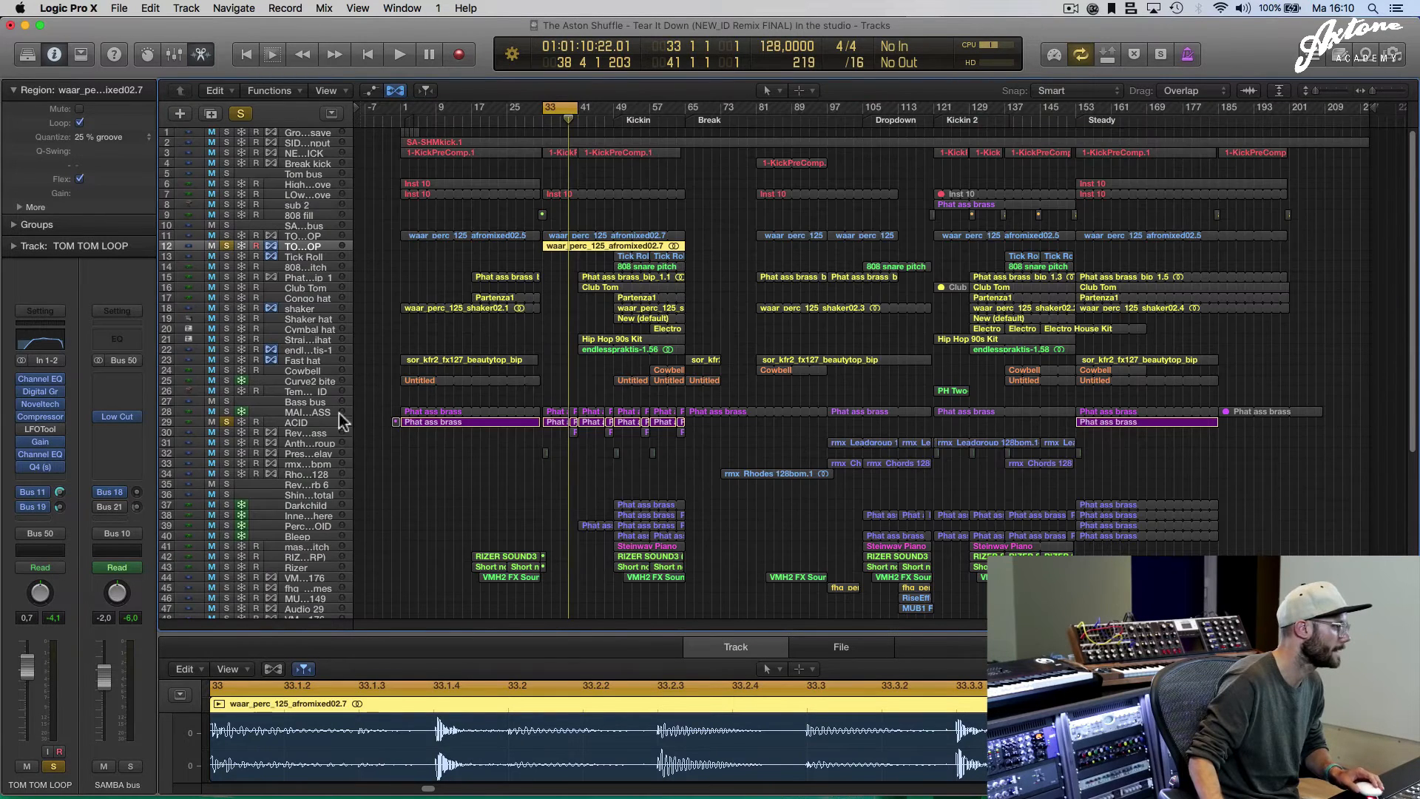
Play the groove-quantized TOM TOM LOOP on track 12 with the ACID bass from bar 33, and select the tom region on track 11
{"action": "left_click", "coordinate": [294, 414]}
{"action": "key", "text": "space"}
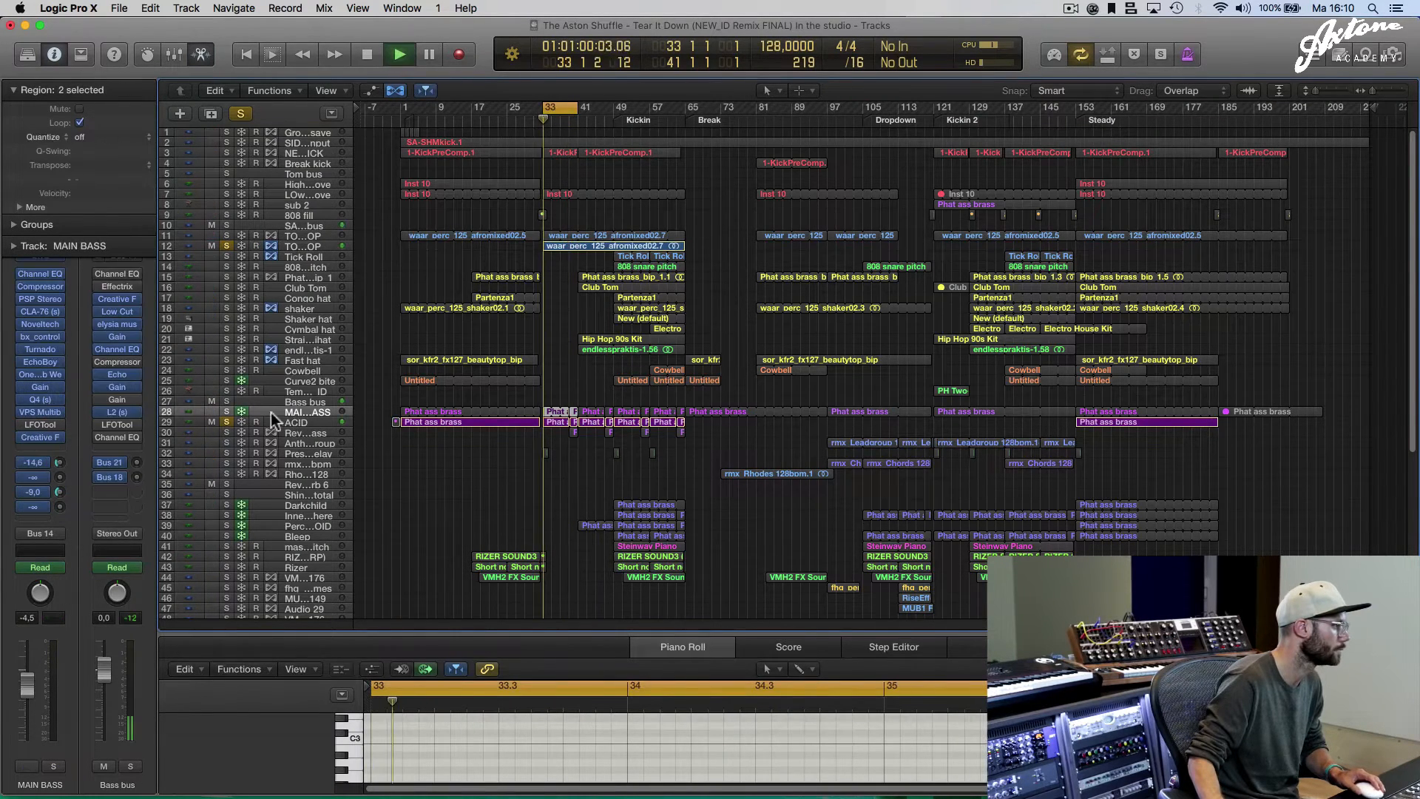
{"action": "left_click", "coordinate": [305, 245]}
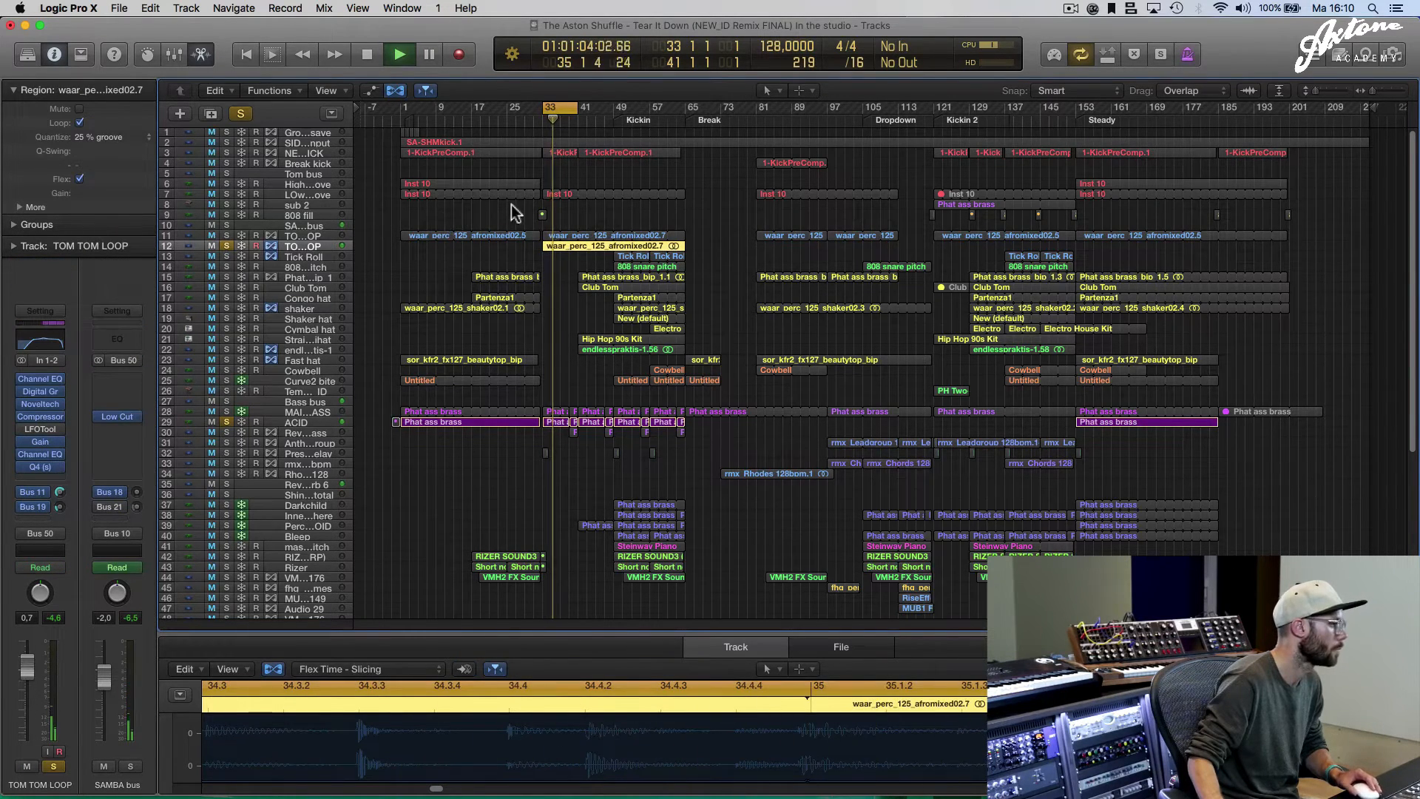
{"action": "key", "text": "z"}
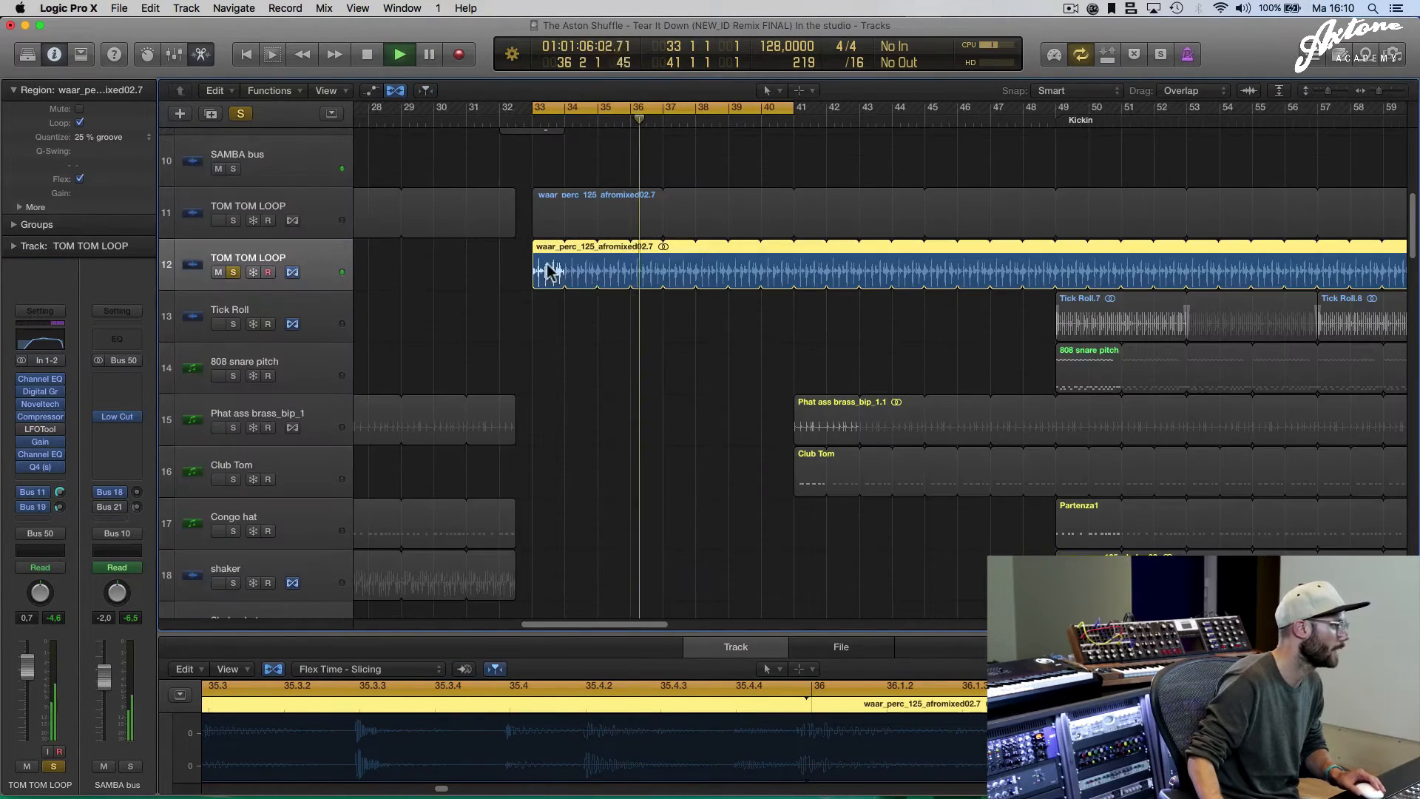
{"action": "key", "text": "space"}
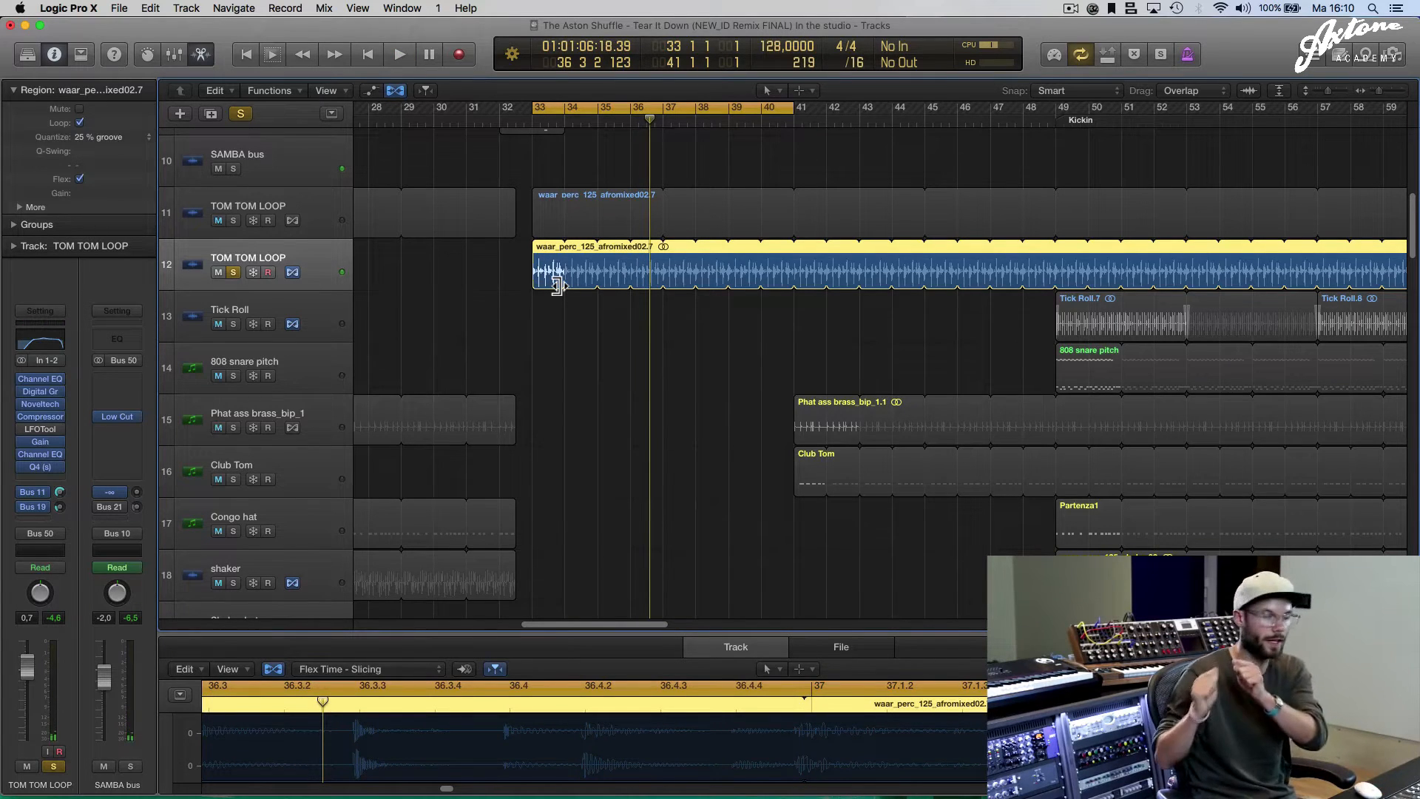
{"action": "left_click", "coordinate": [546, 181]}
{"action": "left_click", "coordinate": [549, 214]}
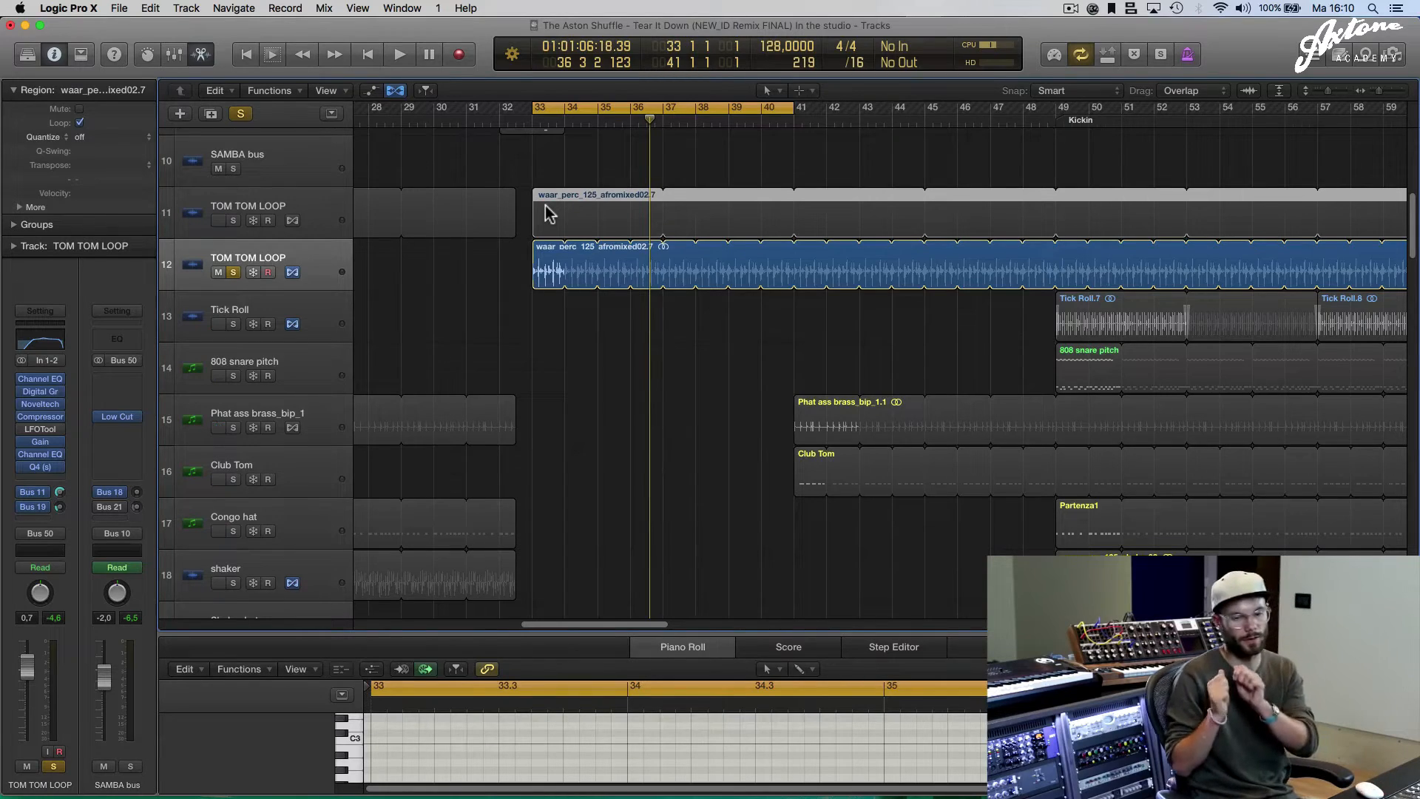